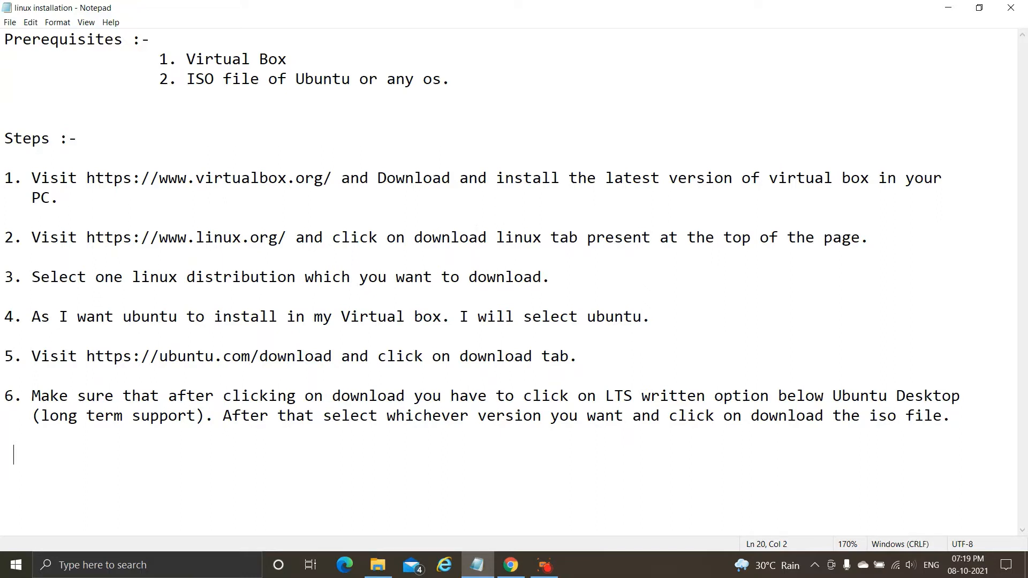
# Highlight the two prerequisites in the notes one after the other: Virtual Box and the ISO file of Ubuntu or any OS
pyautogui.click(159, 59)
pyautogui.hotkey('shift', 'Right')
pyautogui.hotkey('shift', 'Right')
pyautogui.hotkey('shift', 'Right')
pyautogui.hotkey('shift', 'Right')
pyautogui.hotkey('shift', 'Right')
pyautogui.hotkey('shift', 'Right')
pyautogui.hotkey('shift', 'Right')
pyautogui.hotkey('shift', 'Right')
pyautogui.hotkey('shift', 'Right')
pyautogui.hotkey('shift', 'Right')
pyautogui.hotkey('shift', 'Right')
pyautogui.hotkey('shift', 'Right')
pyautogui.hotkey('shift', 'Right')
pyautogui.hotkey('shift', 'Right')
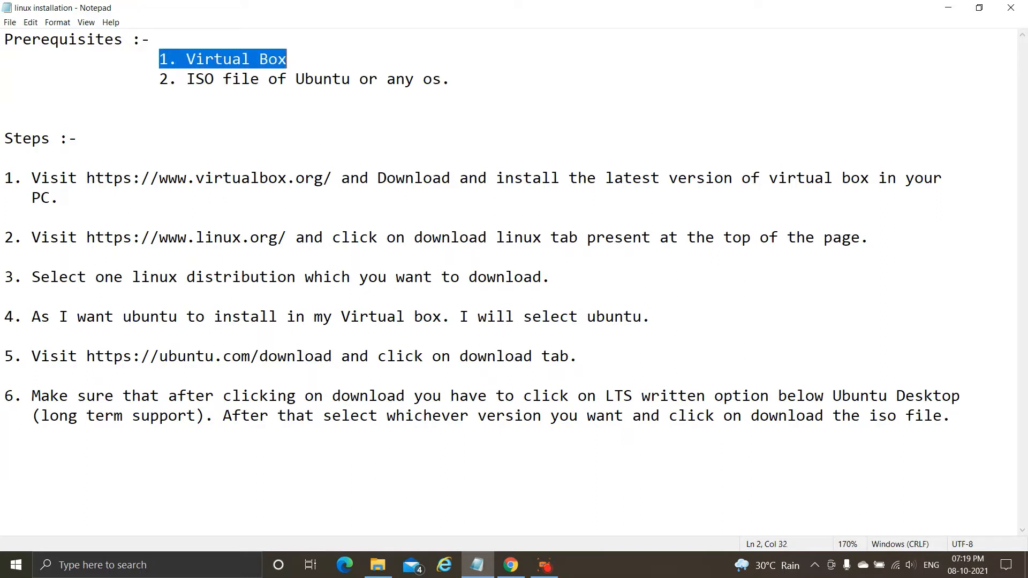
pyautogui.moveTo(151, 78); pyautogui.dragTo(357, 89)
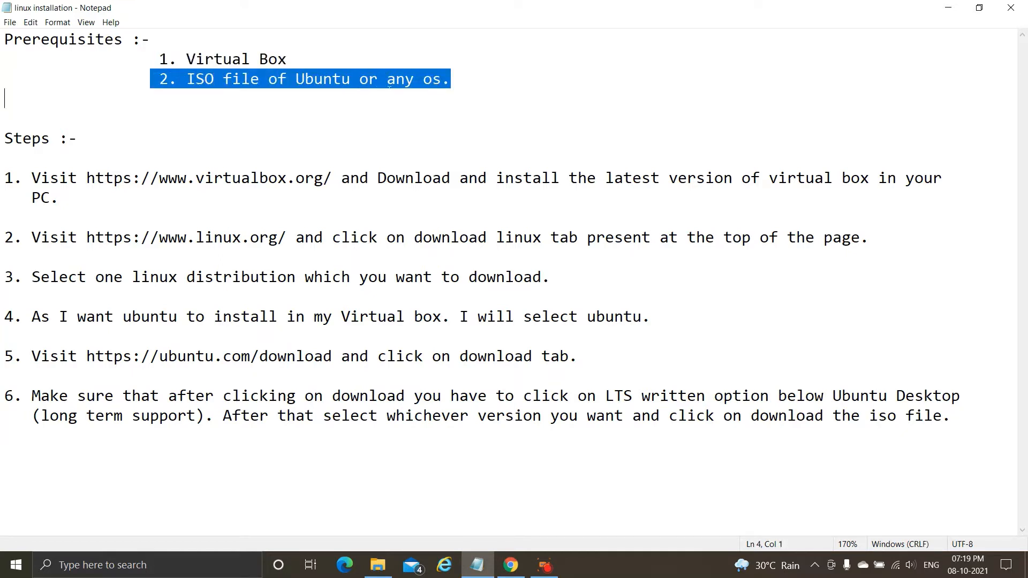
pyautogui.click(451, 79)
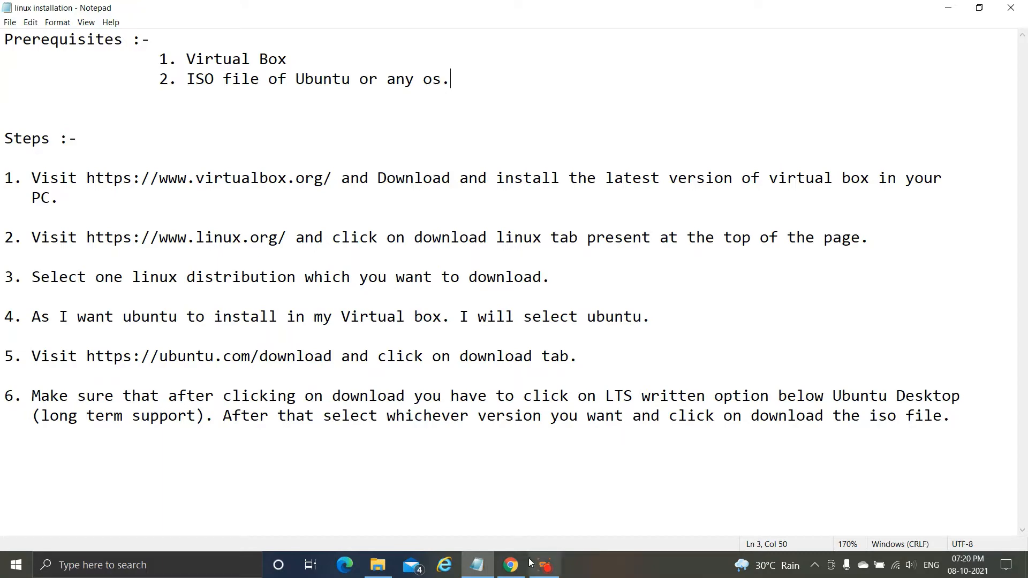
# Switch to Chrome and open the VirtualBox 6.1 download page on virtualbox.org from the search results
pyautogui.click(511, 565)
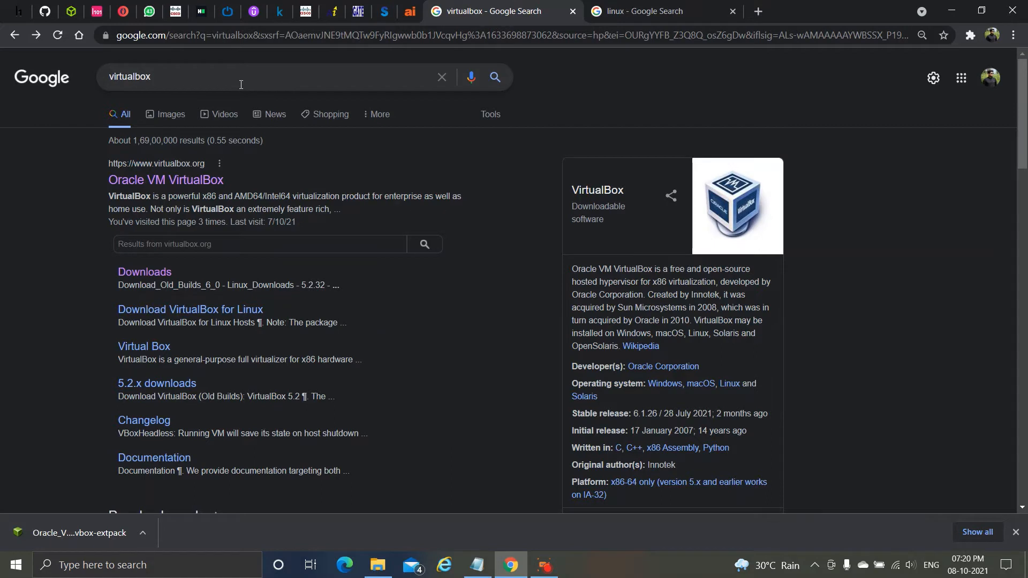
pyautogui.click(218, 181)
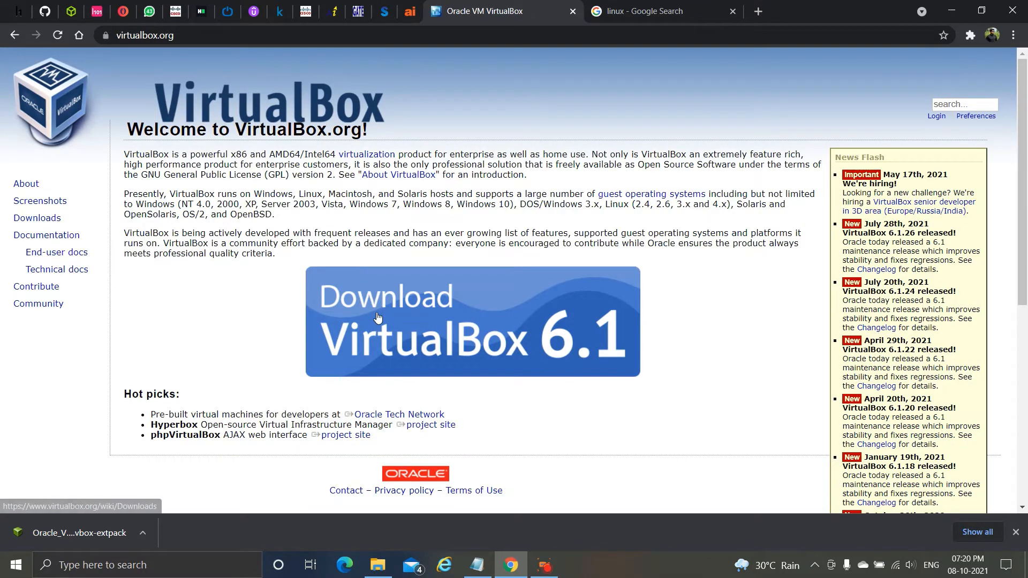
pyautogui.click(378, 318)
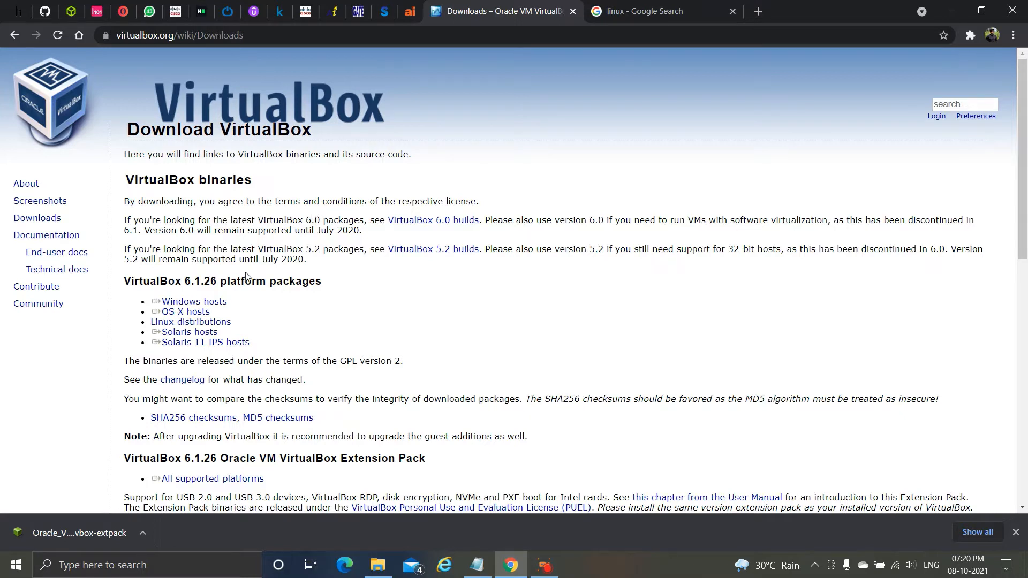
# Start downloading the VirtualBox 6.1.26 installer for Windows hosts and cancel the download
pyautogui.tripleClick(238, 301)
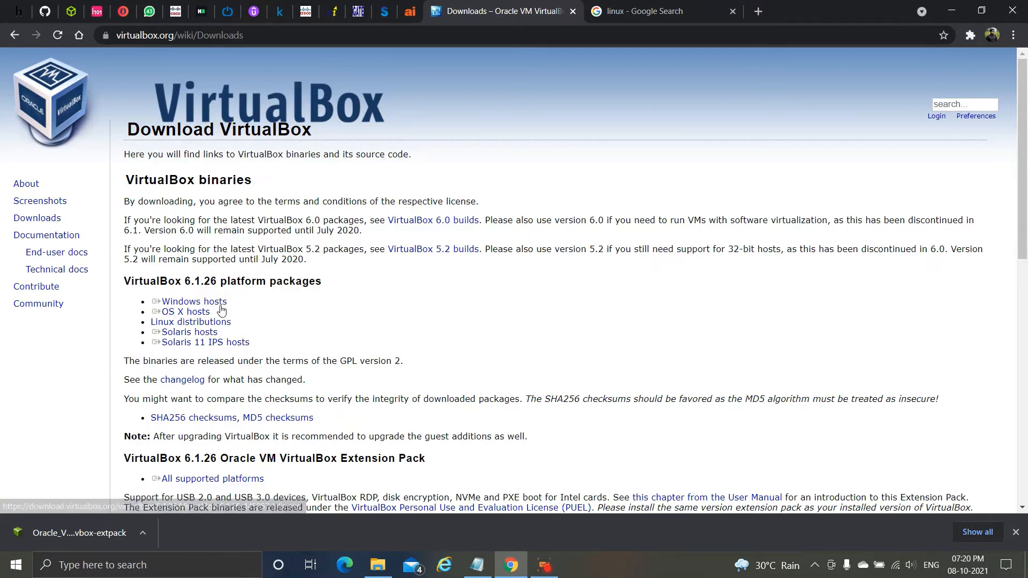
pyautogui.tripleClick(222, 306)
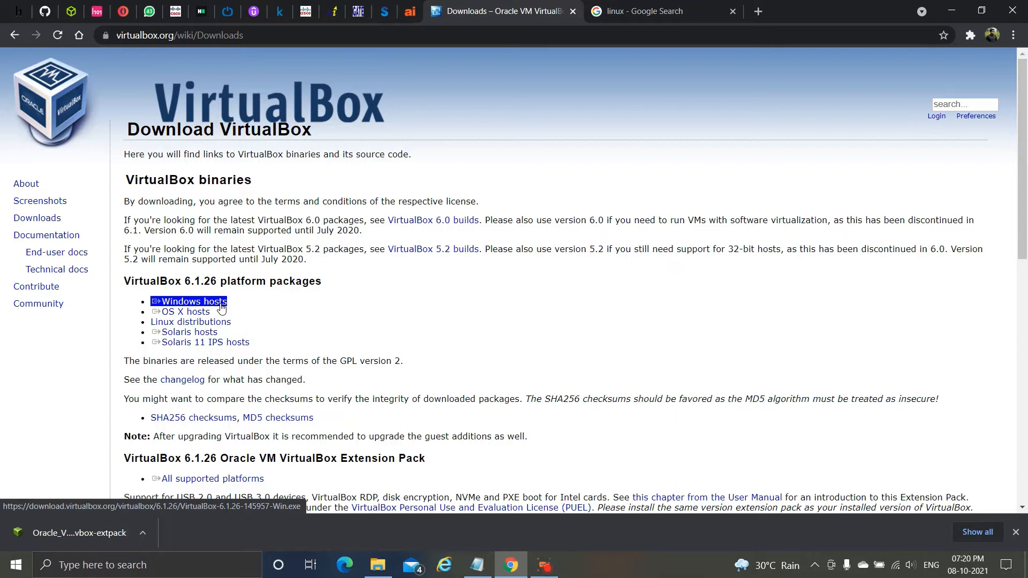
pyautogui.click(221, 305)
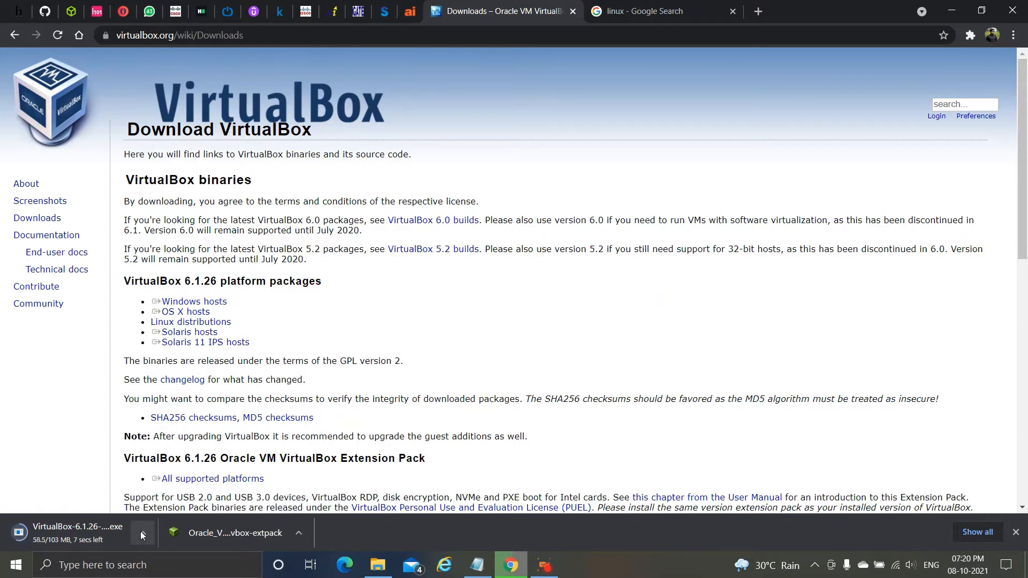
pyautogui.click(140, 531)
pyautogui.click(166, 511)
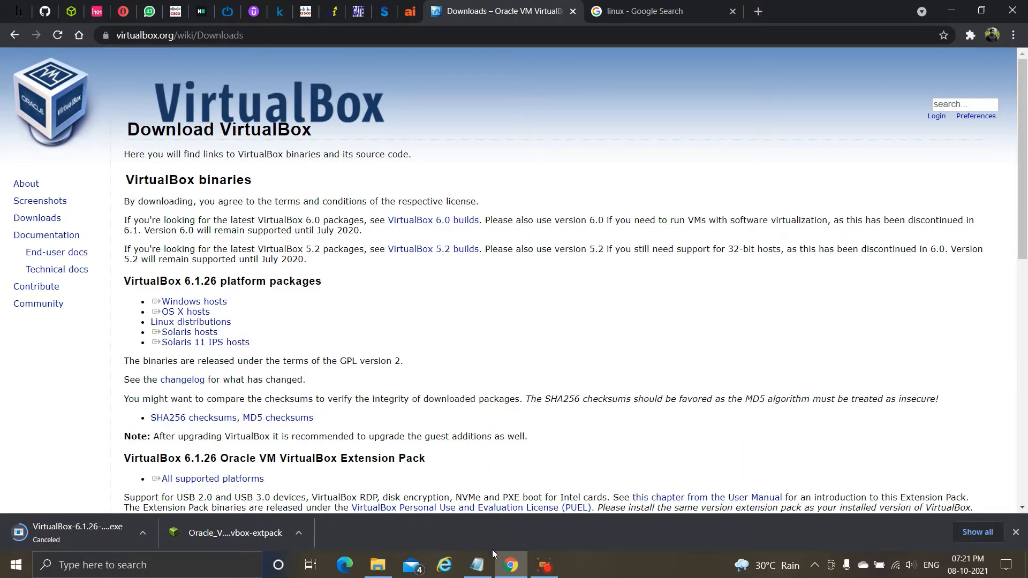
# Check the Notepad instructions, and open the Download Linux page of Linux.org from the linux search results in Chrome
pyautogui.click(482, 560)
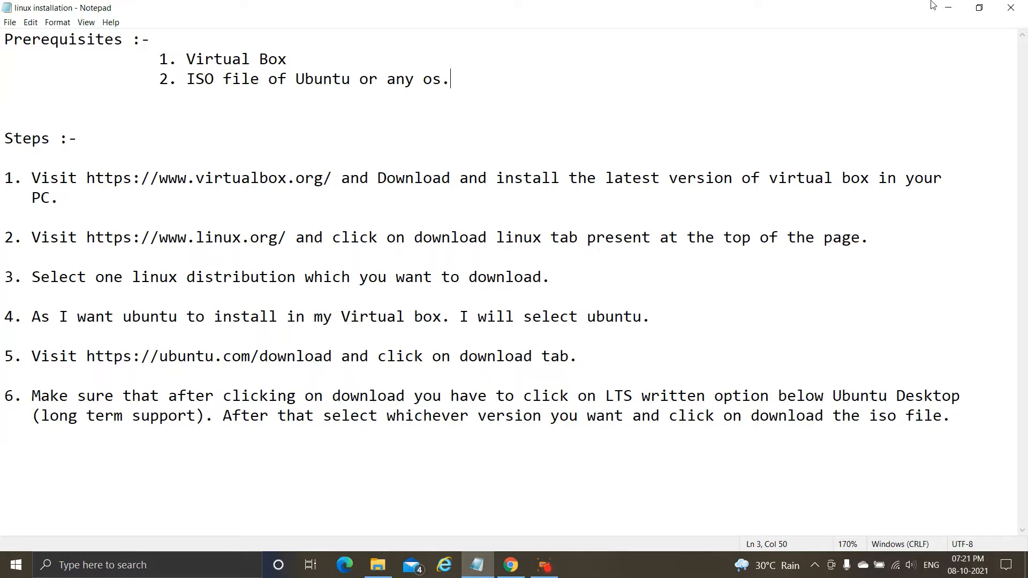
pyautogui.click(949, 7)
pyautogui.click(688, 8)
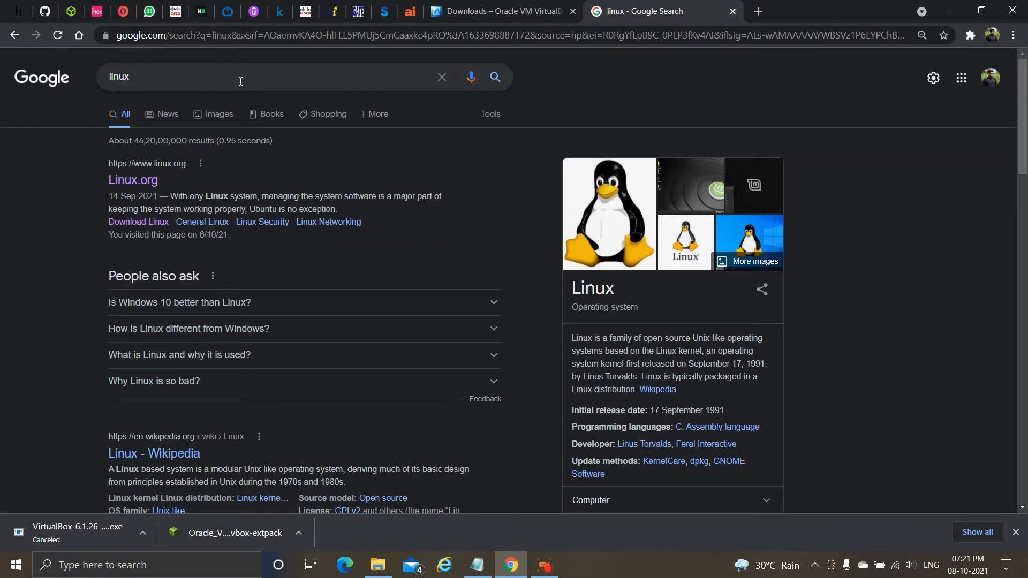
pyautogui.click(157, 183)
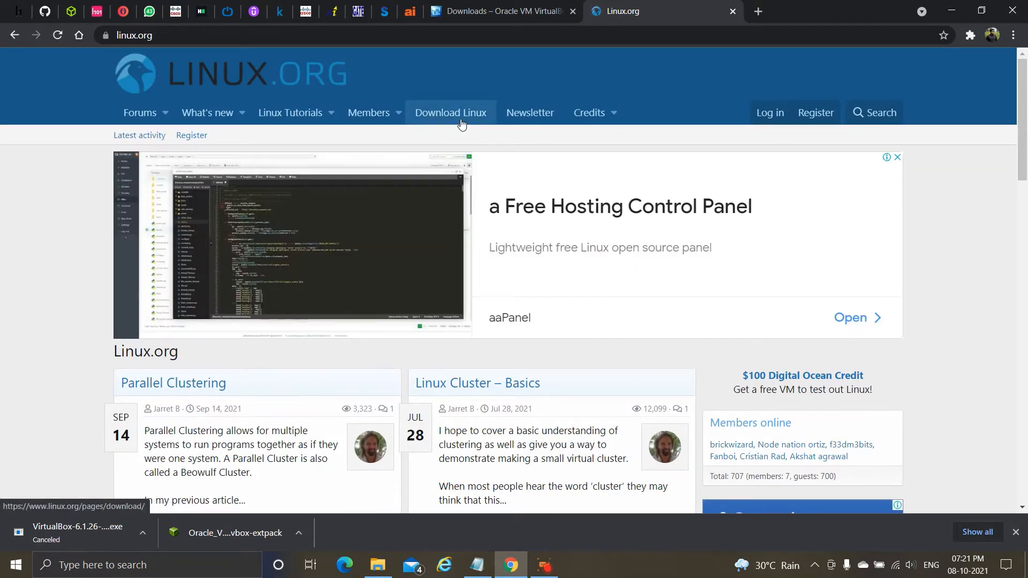
pyautogui.click(462, 125)
pyautogui.click(532, 349)
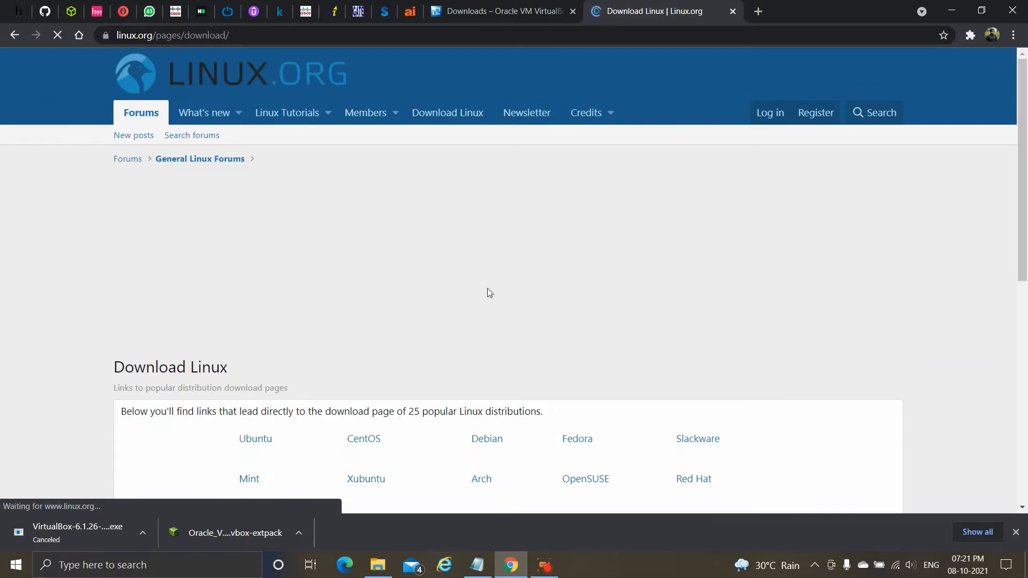
# Choose Ubuntu from the list of Linux distributions and show the download options on Ubuntu's website
pyautogui.scroll(-1, 370, 233)
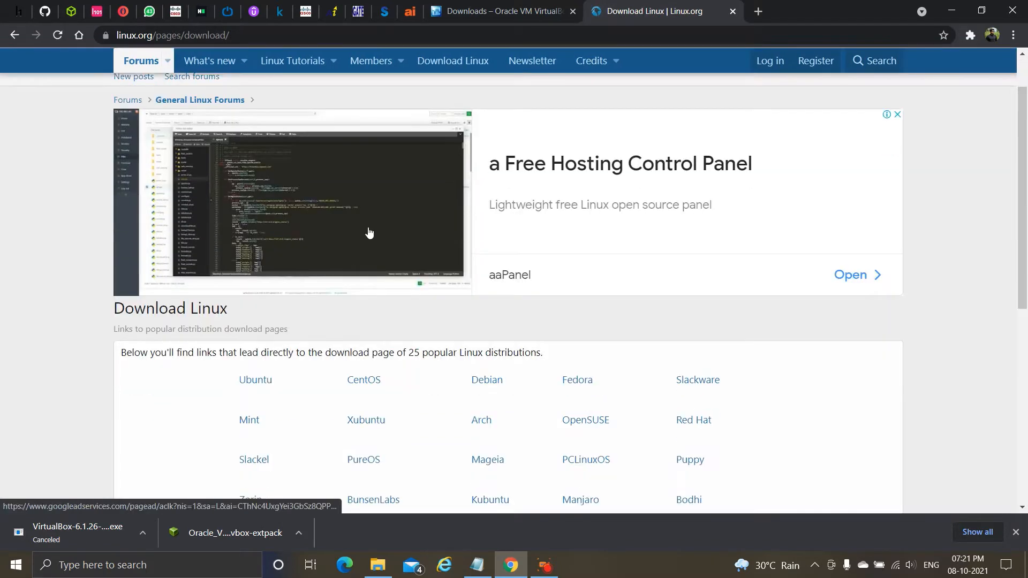
pyautogui.scroll(-1, 369, 233)
pyautogui.scroll(-1, 236, 226)
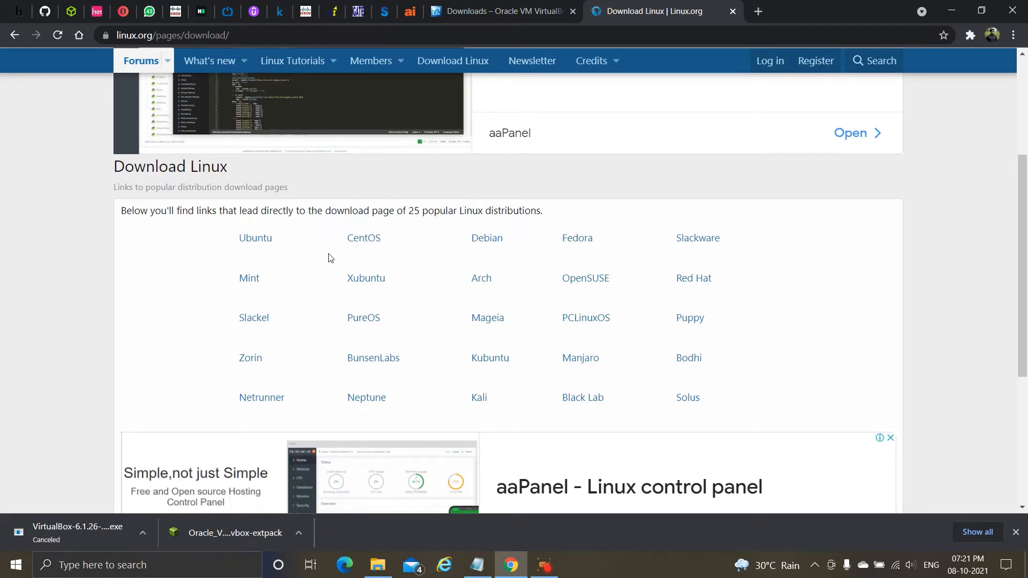
pyautogui.click(262, 242)
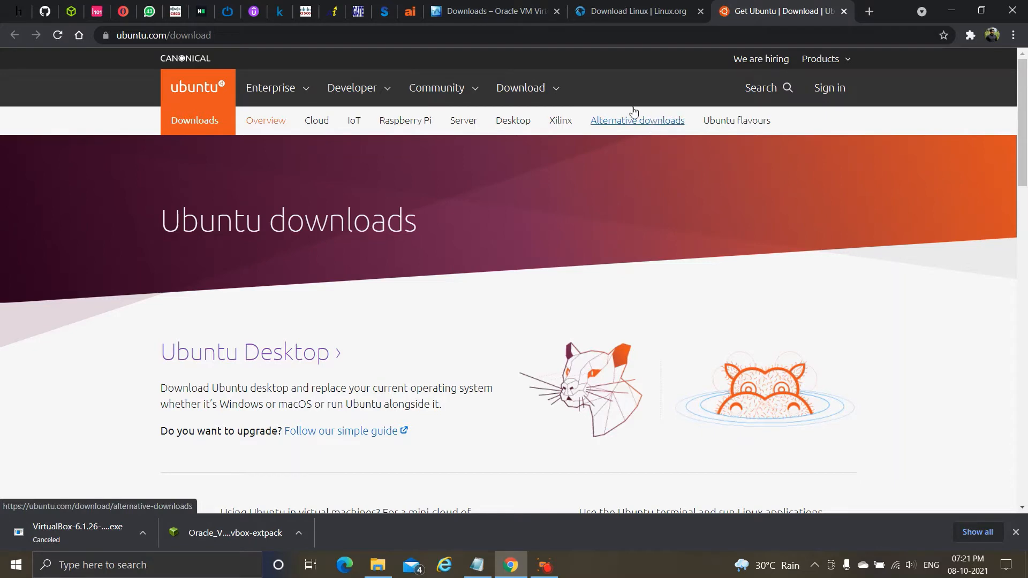
pyautogui.click(522, 91)
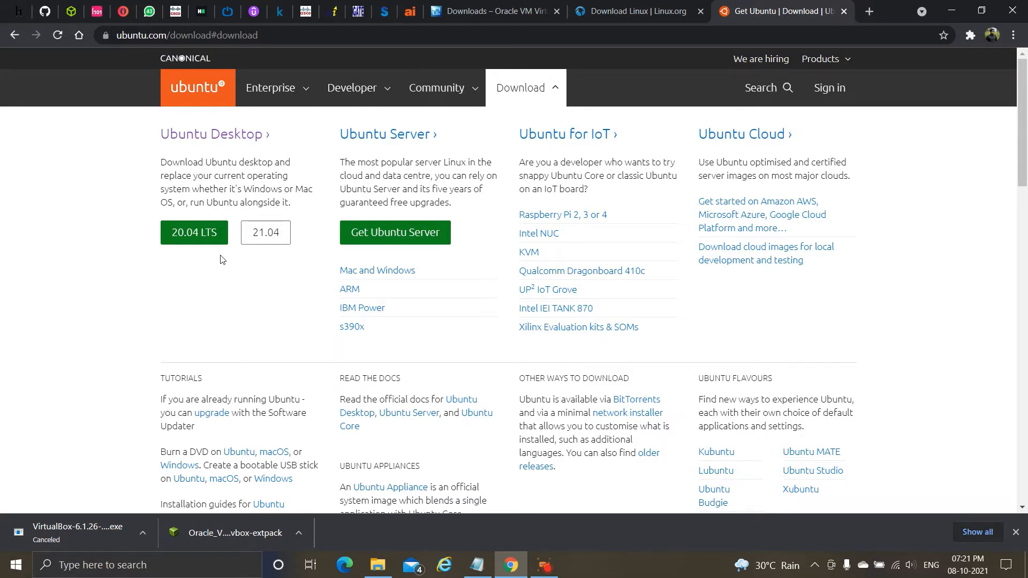
# Check the notes, start downloading the Ubuntu Desktop 20.04 LTS ISO file, and cancel the download
pyautogui.click(469, 571)
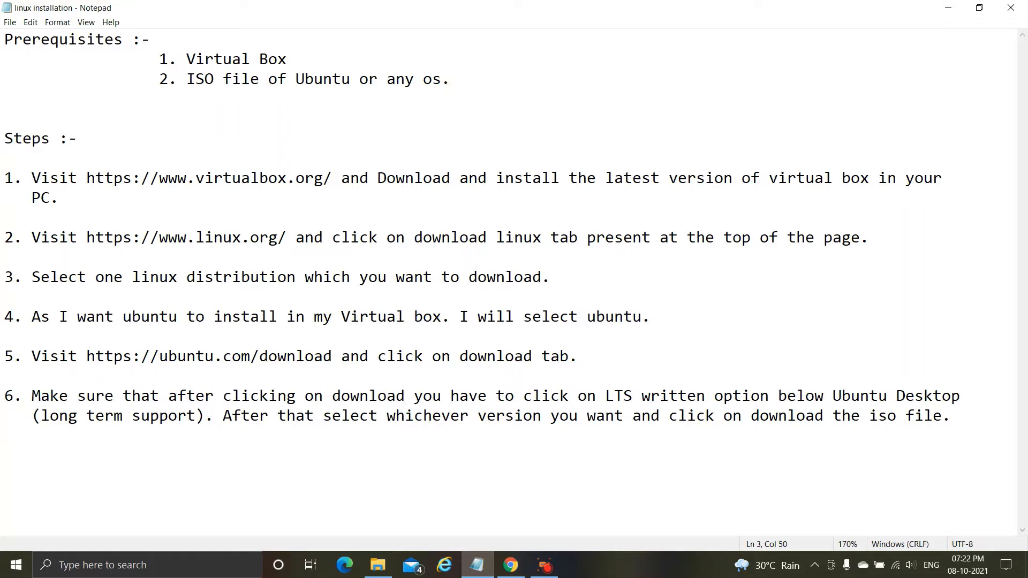
pyautogui.moveTo(467, 571)
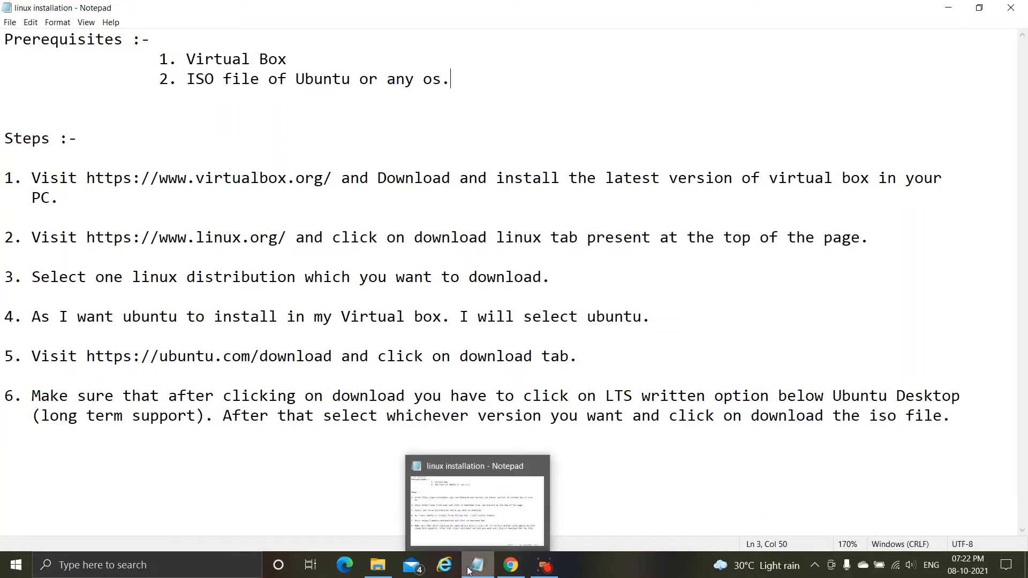
pyautogui.click(468, 571)
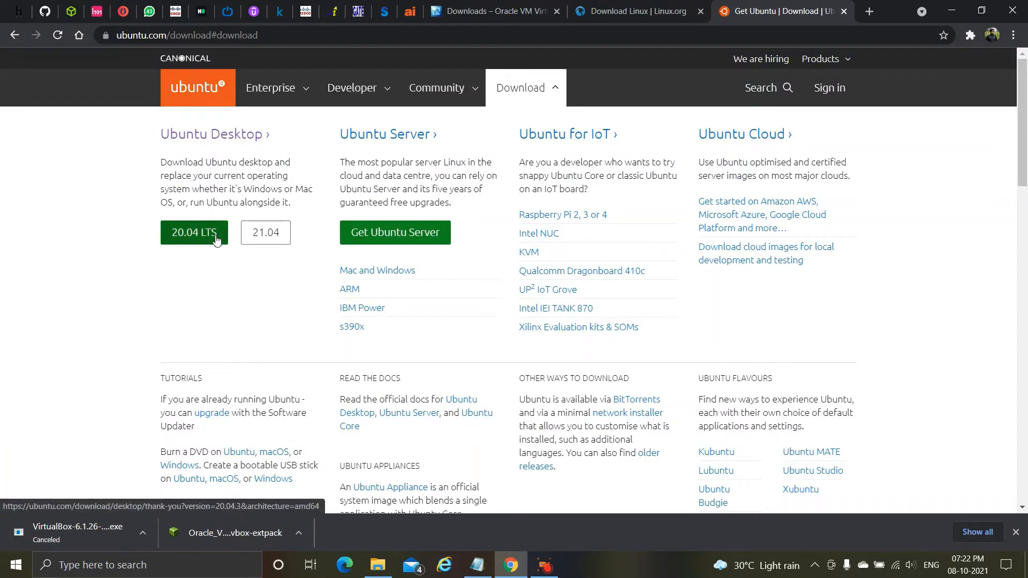
pyautogui.click(217, 238)
pyautogui.scroll(-7, 412, 234)
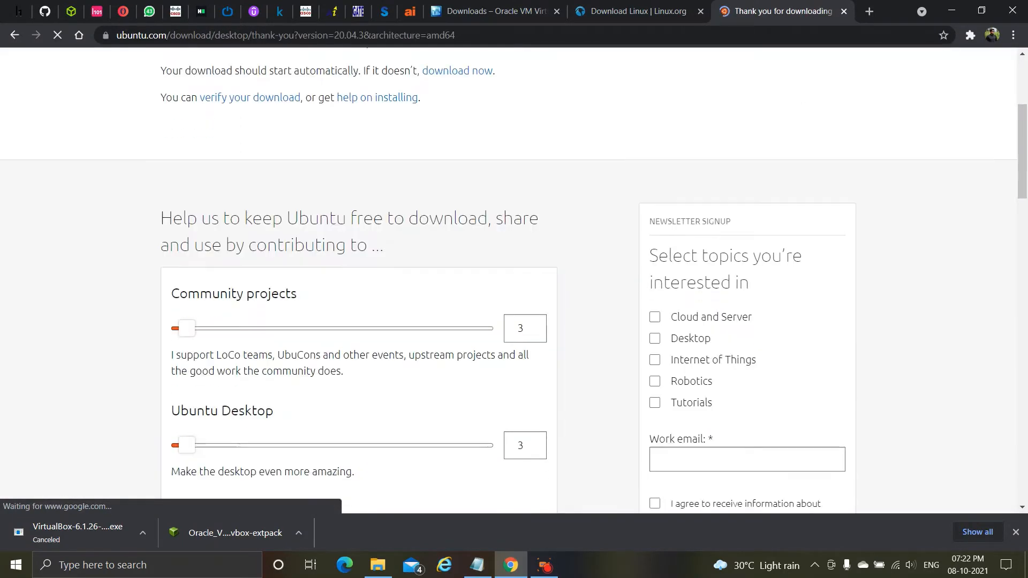
pyautogui.scroll(4, 413, 234)
pyautogui.scroll(4, 412, 234)
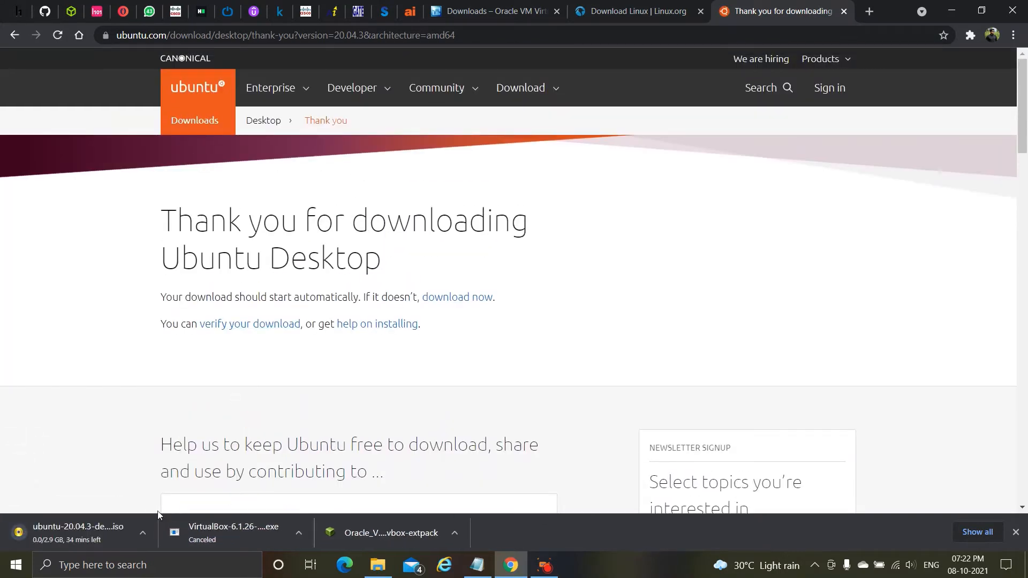
pyautogui.click(141, 534)
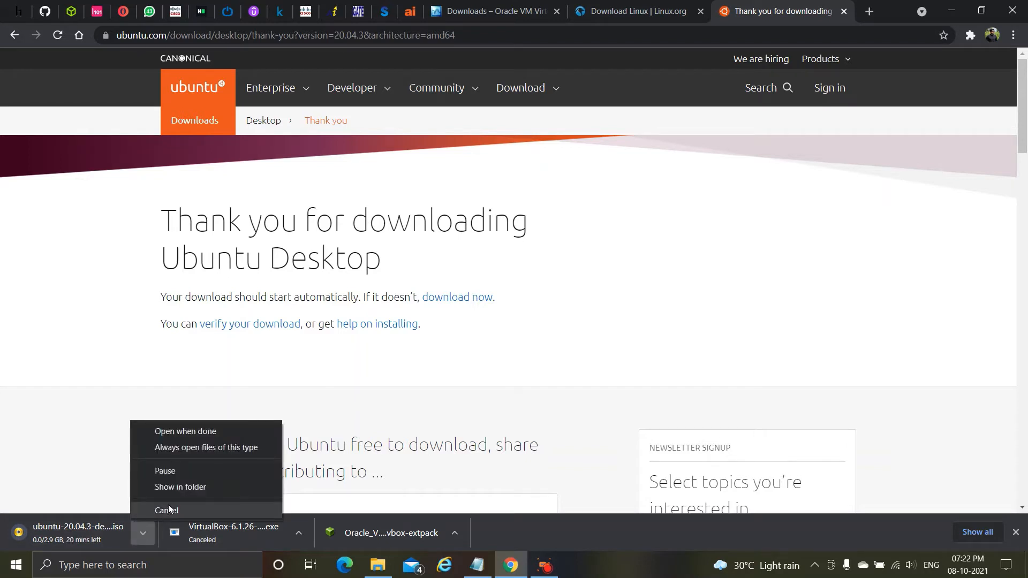
pyautogui.click(168, 506)
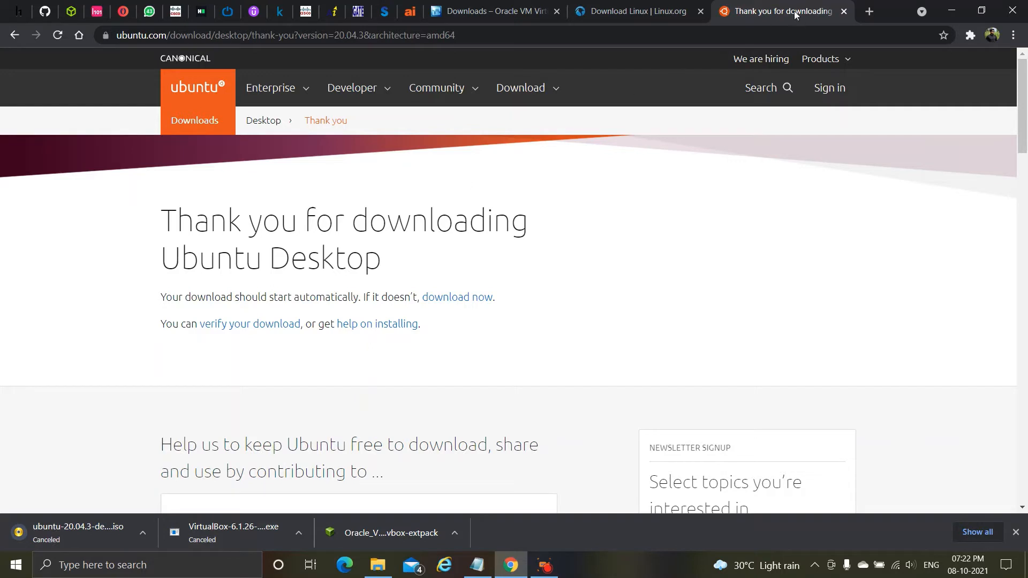
# Close the Ubuntu download page, minimize the browser and launch Oracle VM VirtualBox from the desktop
pyautogui.click(844, 12)
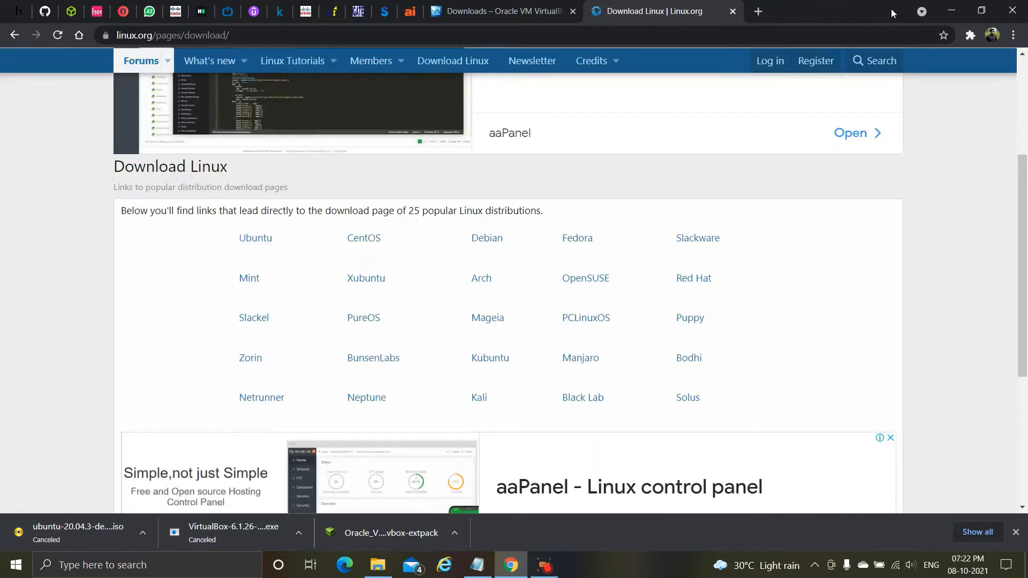
pyautogui.click(942, 12)
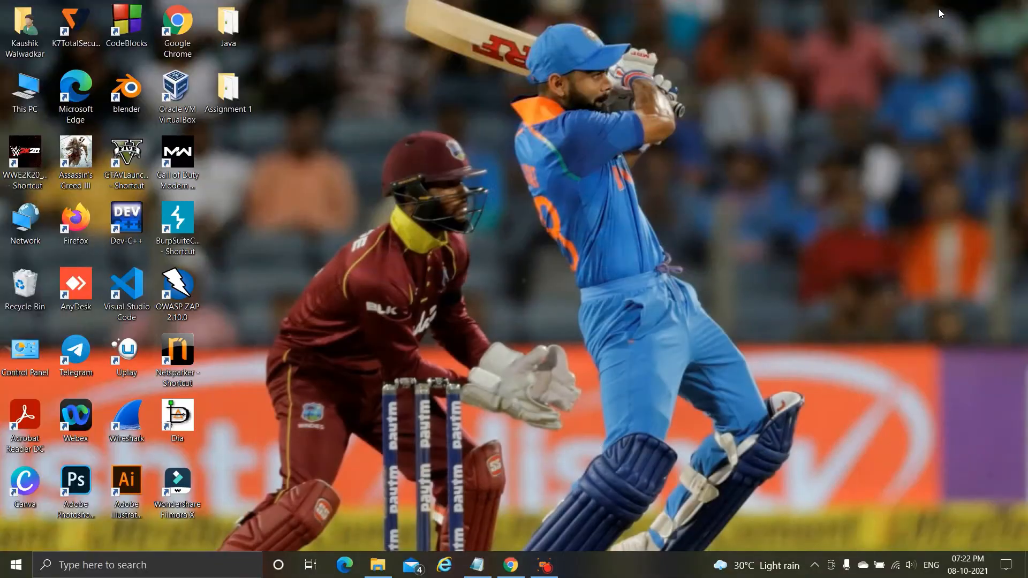
pyautogui.doubleClick(197, 106)
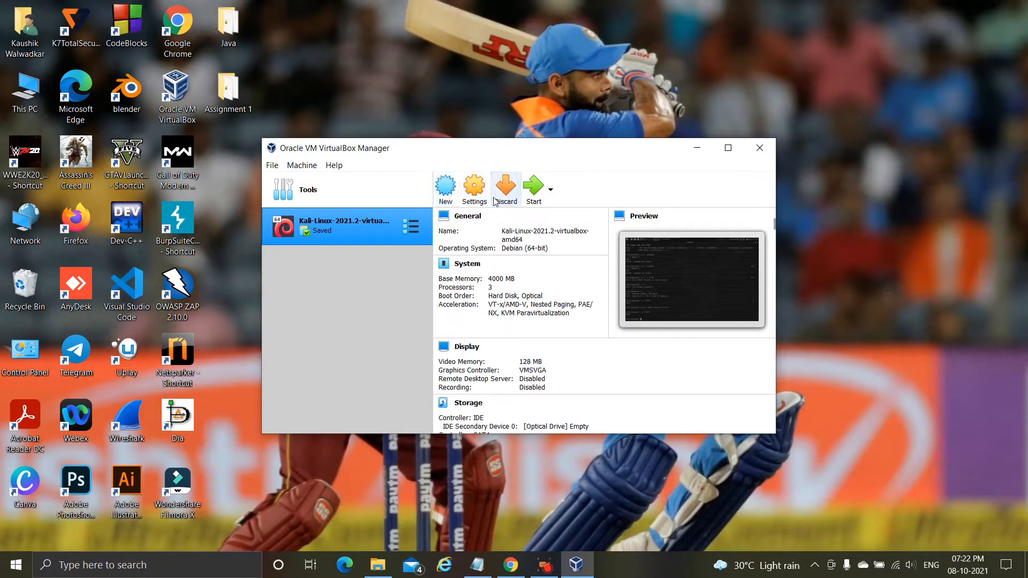
# Start creating a new virtual machine and name it ubuntu
pyautogui.click(444, 187)
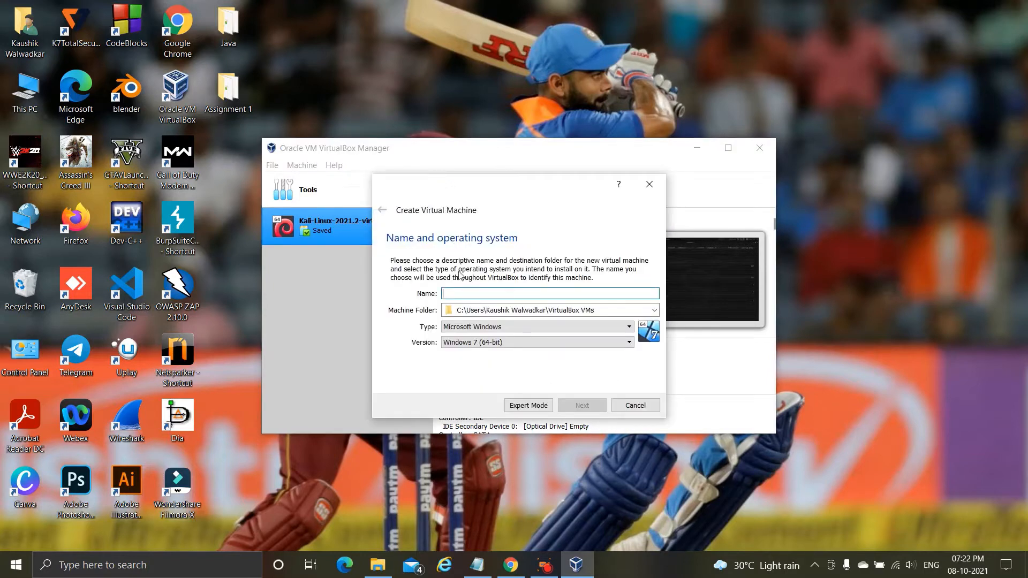
pyautogui.click(462, 293)
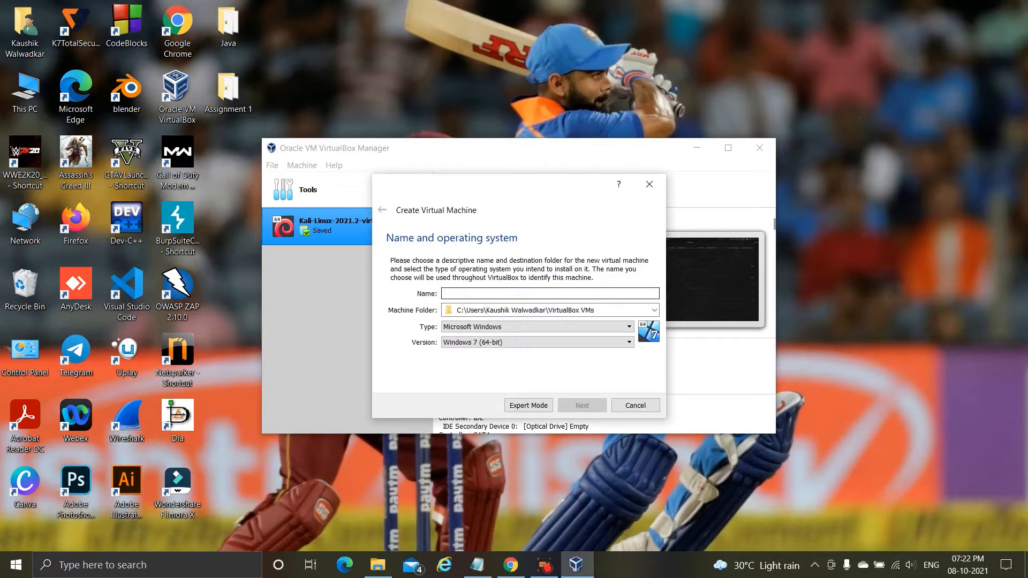
pyautogui.write('ubuntu')
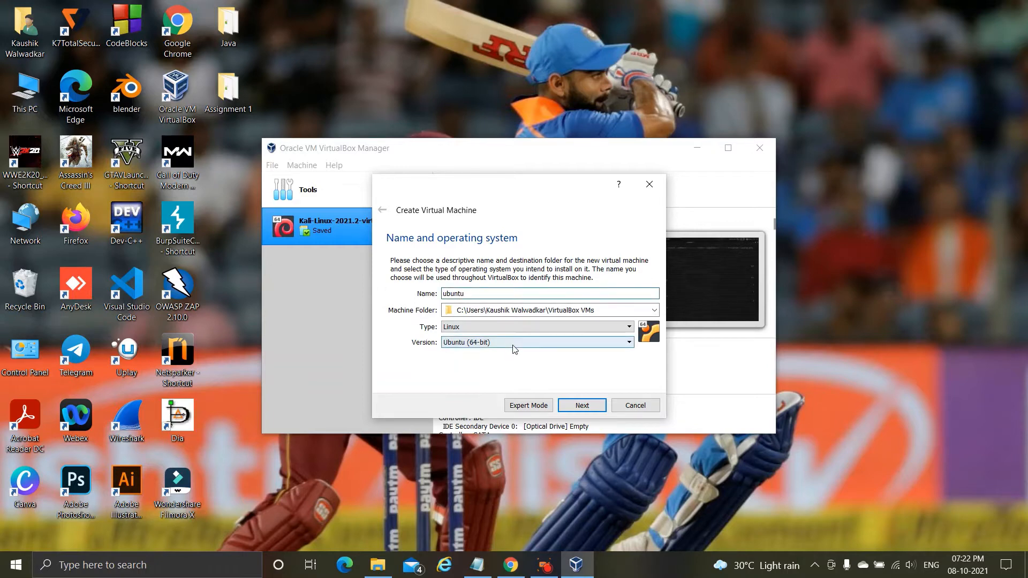
# Review the version and type choices for the new machine, keeping Ubuntu (64-bit) and Linux
pyautogui.click(513, 342)
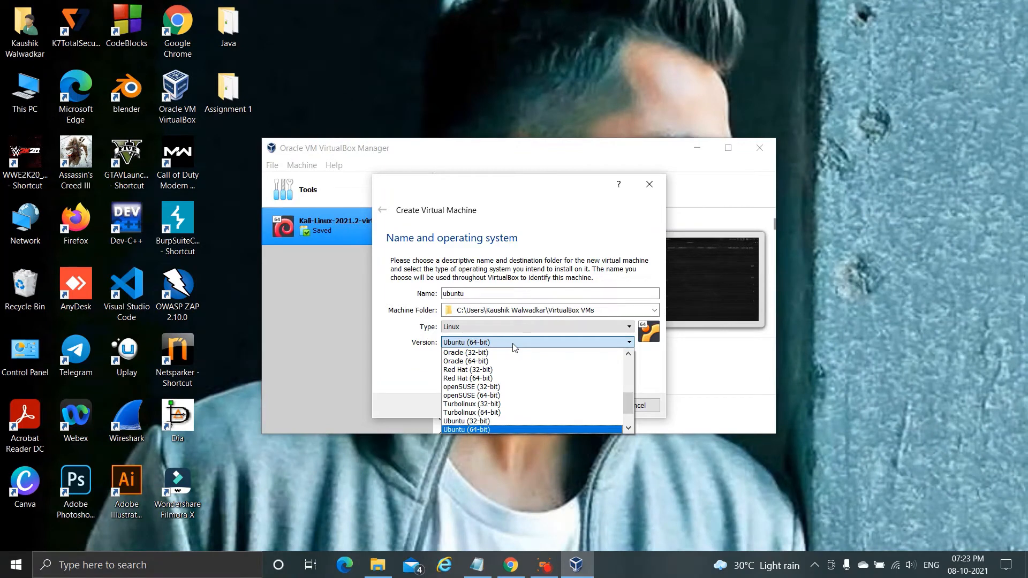
pyautogui.click(514, 347)
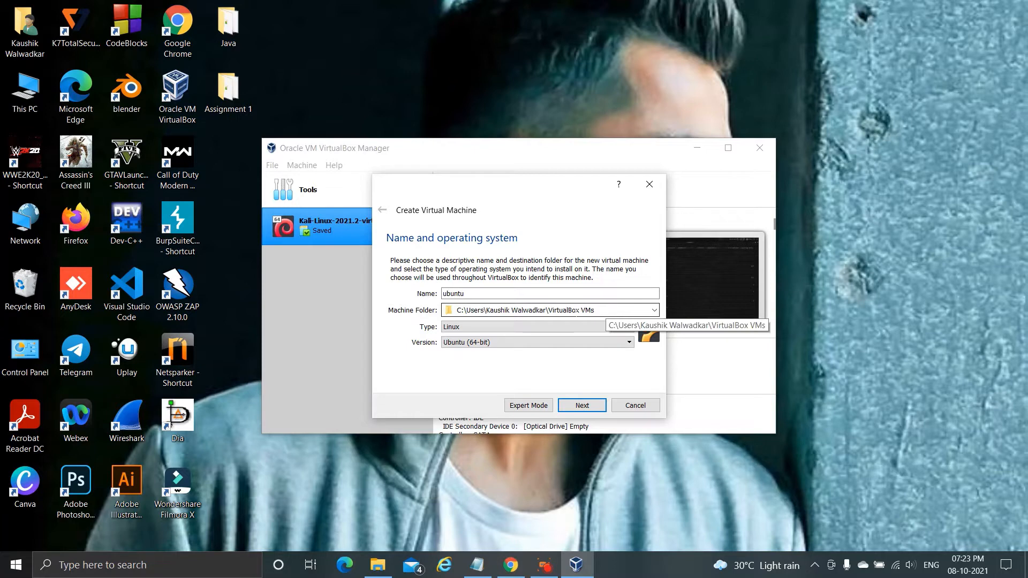
pyautogui.click(563, 327)
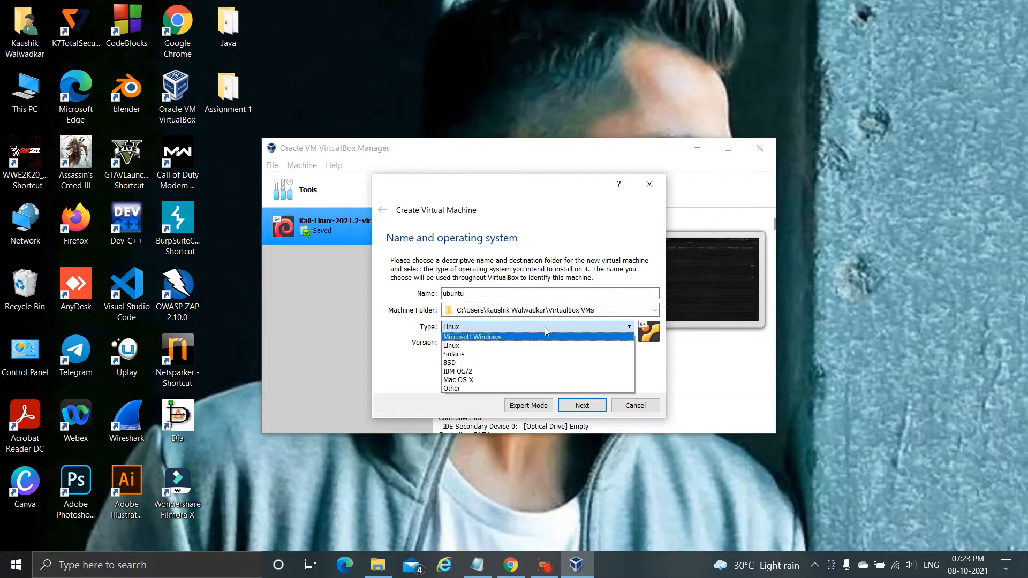
pyautogui.click(545, 326)
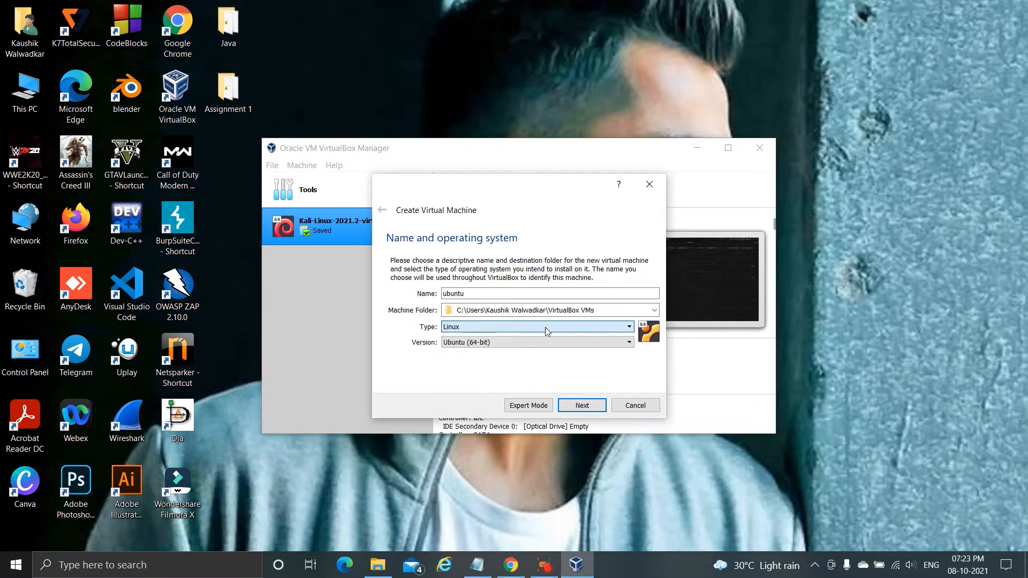
# Finish creating the ubuntu machine with 1024 MB of memory and a new dynamically allocated 10.00 GB VDI hard disk
pyautogui.click(583, 404)
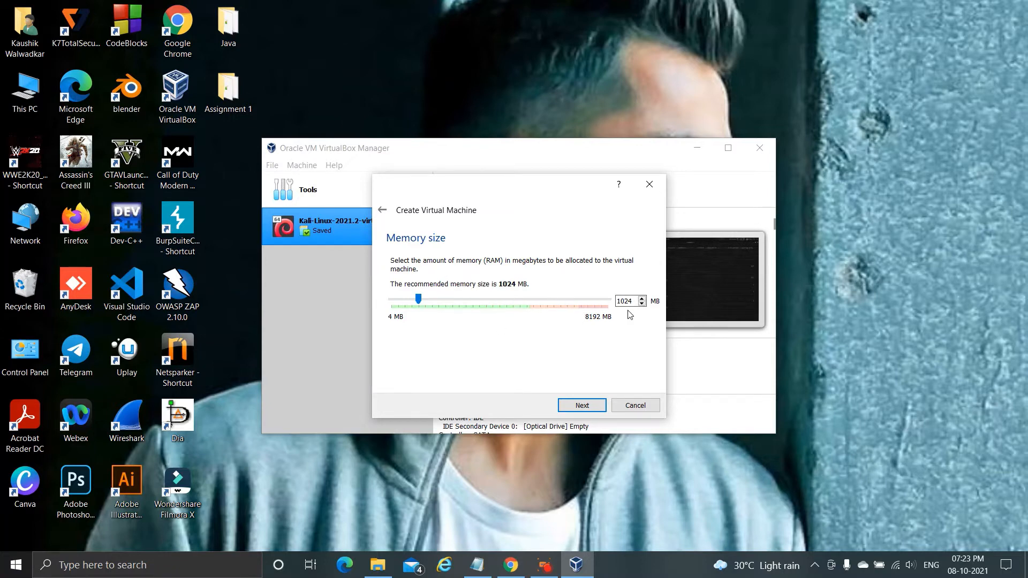
pyautogui.click(582, 405)
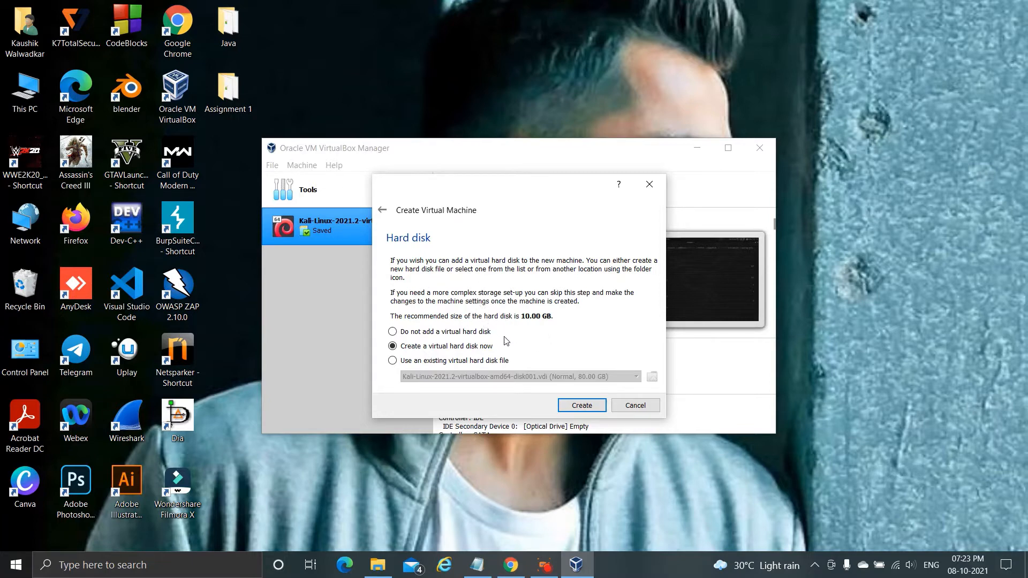
pyautogui.click(582, 407)
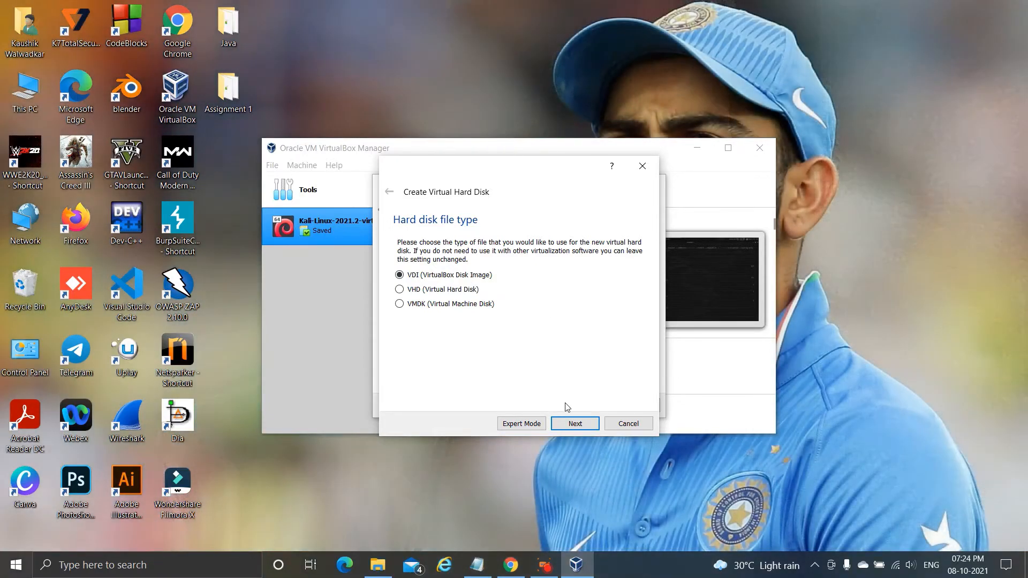
pyautogui.click(575, 424)
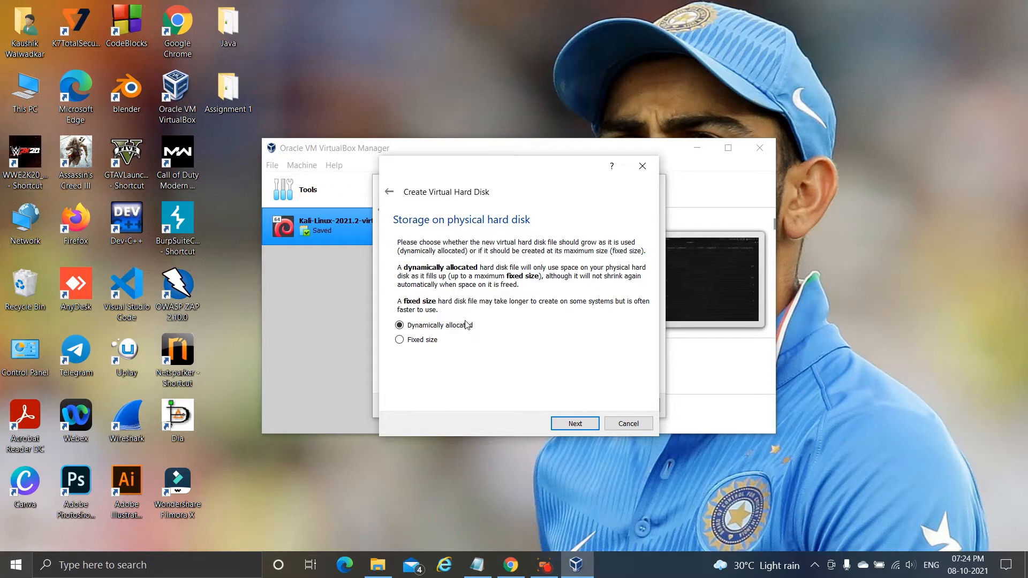
pyautogui.click(588, 429)
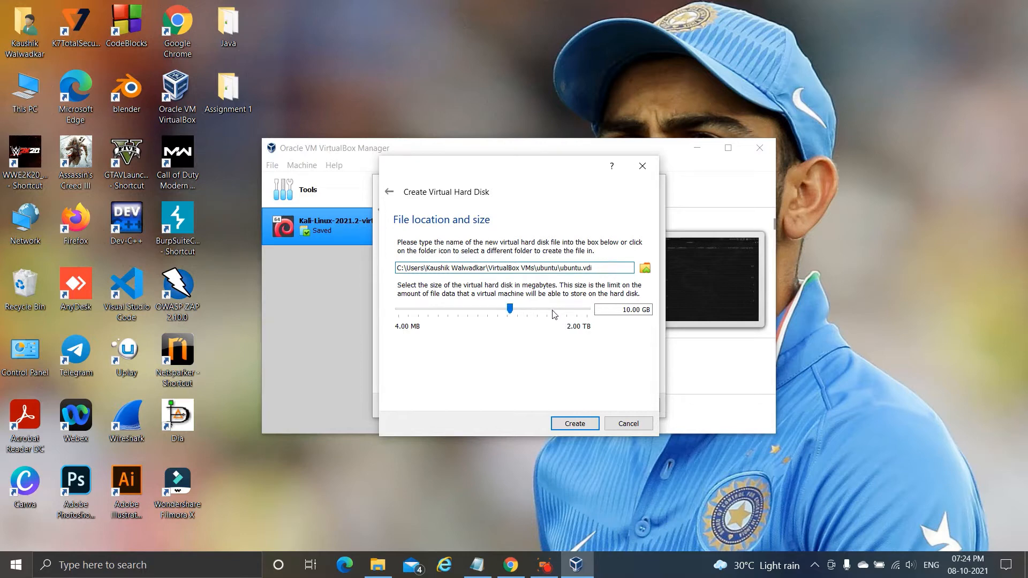
pyautogui.click(577, 424)
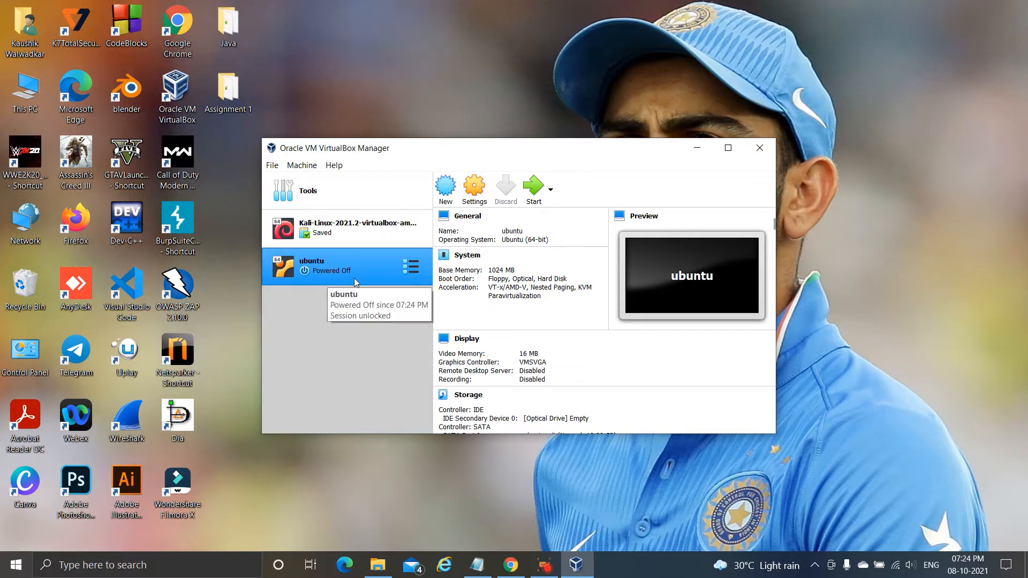
# In the ubuntu machine's general settings, set both Shared Clipboard and Drag'n'Drop to Bidirectional
pyautogui.click(475, 205)
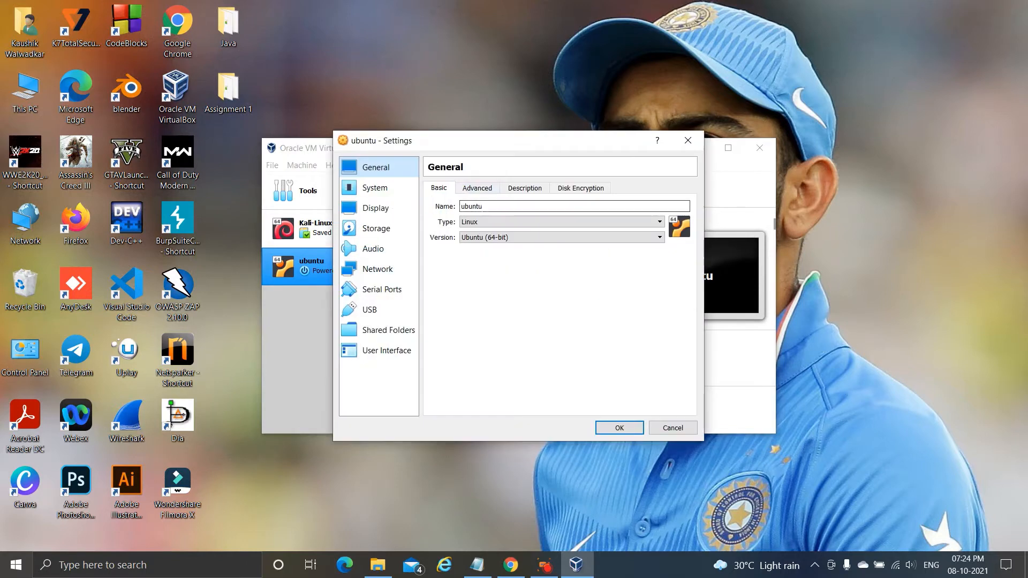
pyautogui.press('Tab')
pyautogui.press('Tab')
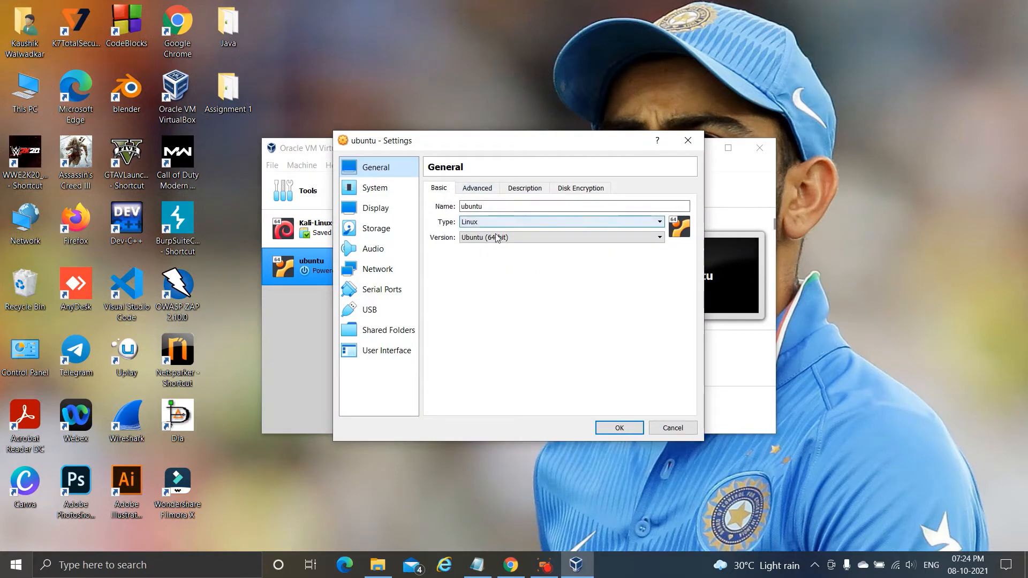
pyautogui.click(390, 169)
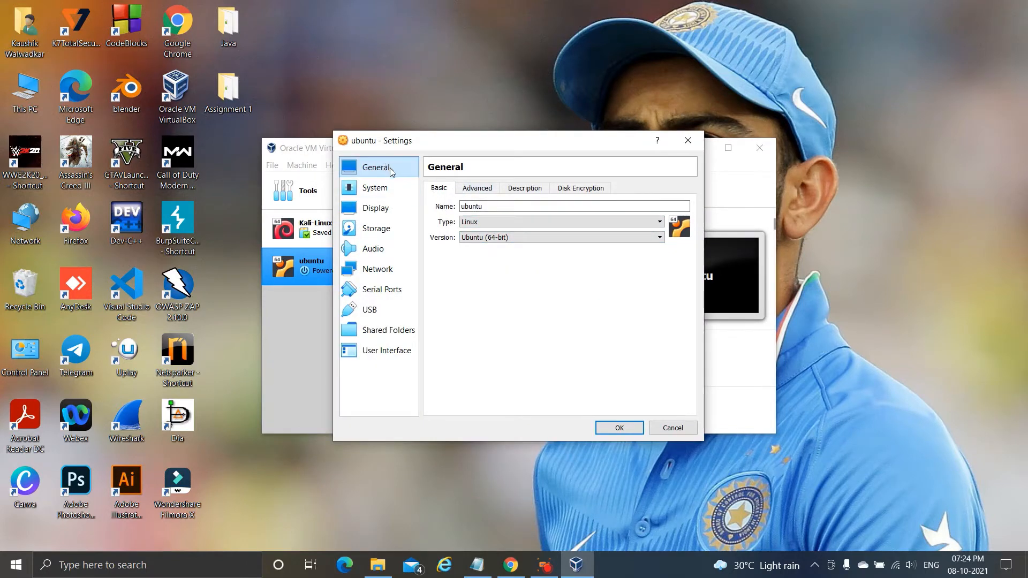
pyautogui.click(483, 193)
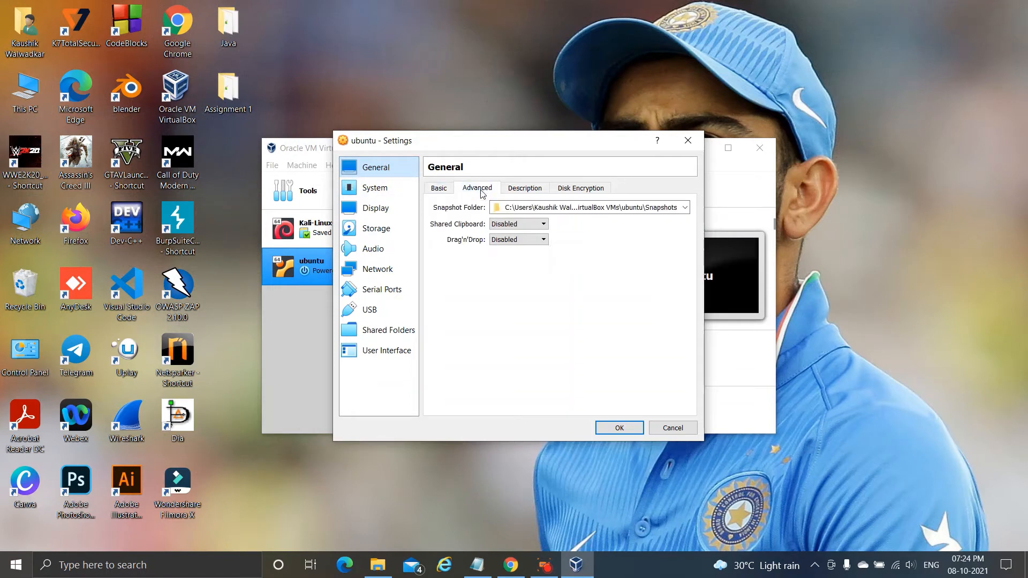
pyautogui.click(508, 227)
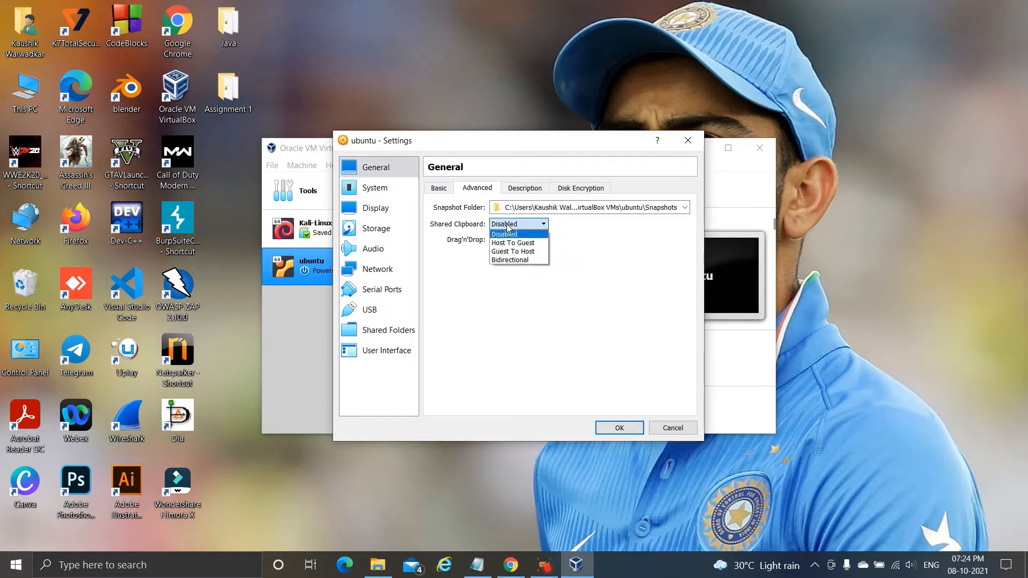
pyautogui.click(510, 262)
pyautogui.click(516, 244)
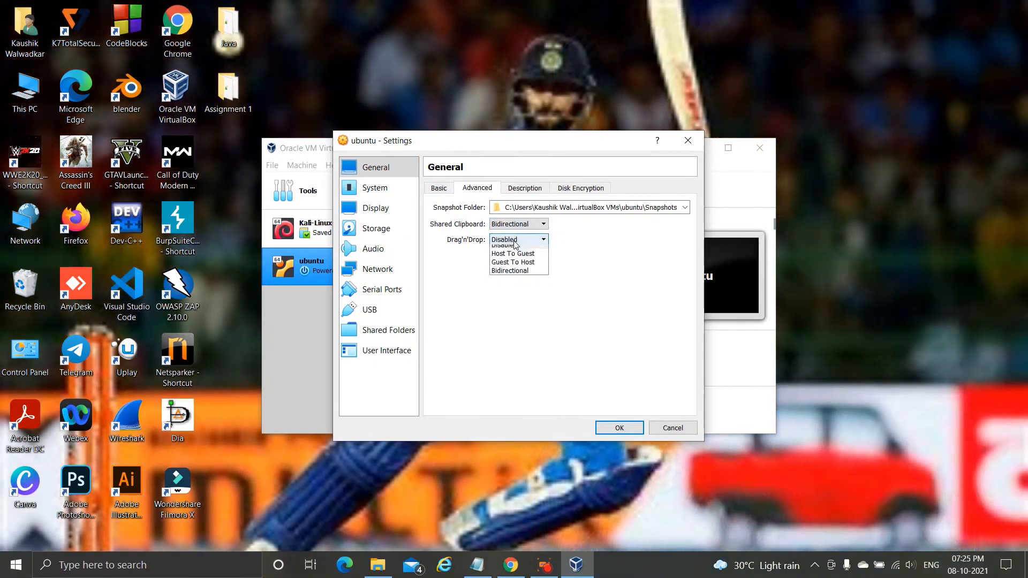
pyautogui.click(517, 277)
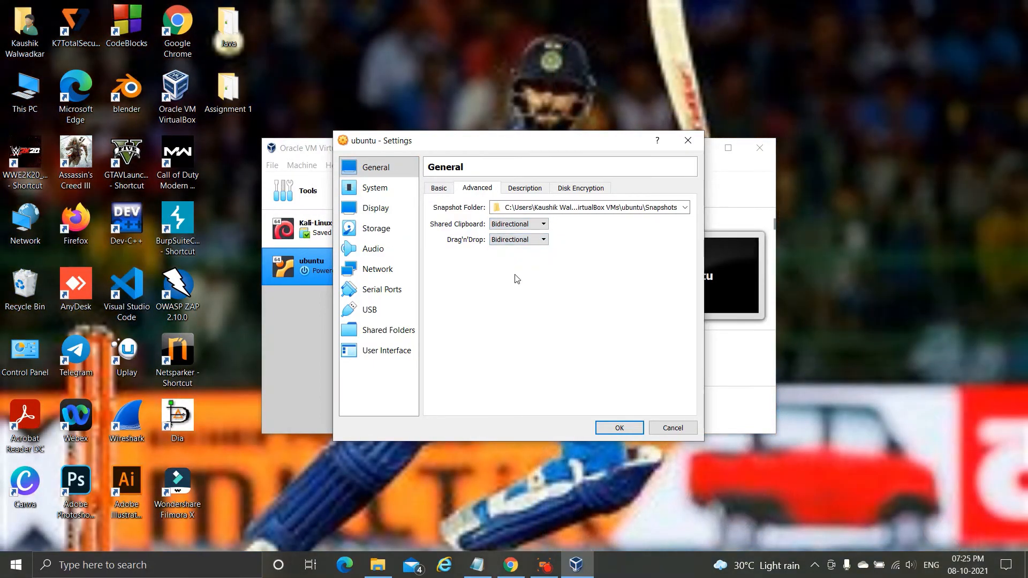
# Look over the description and disk encryption options, and set the virtual machine's processor count to 3
pyautogui.click(535, 189)
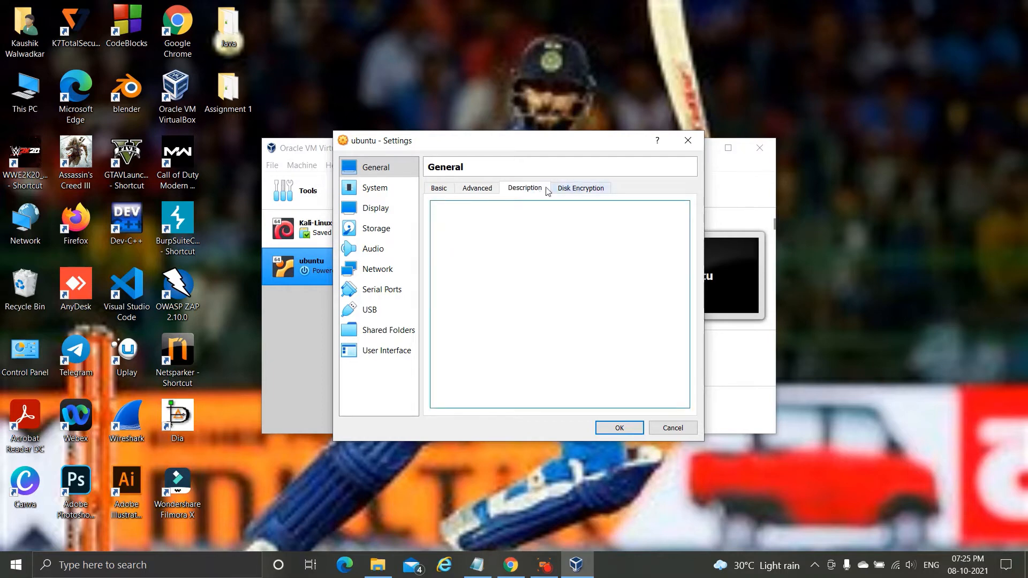
pyautogui.click(564, 190)
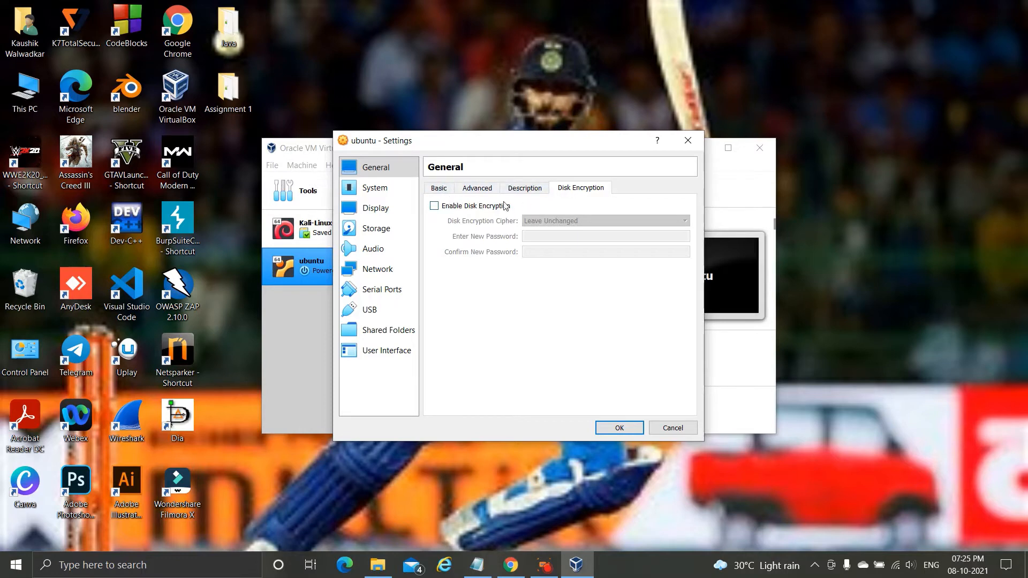
pyautogui.click(443, 188)
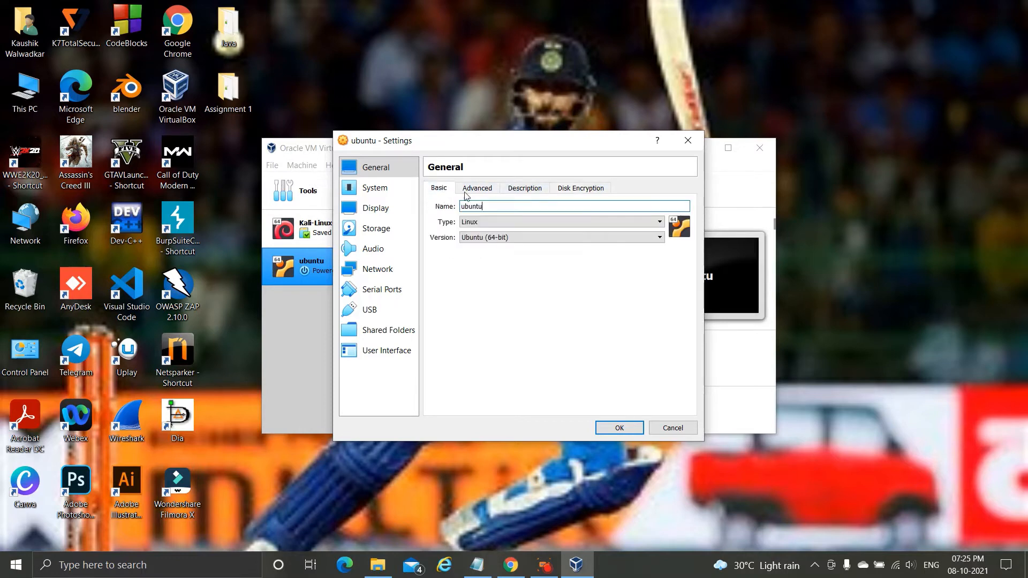
pyautogui.click(401, 193)
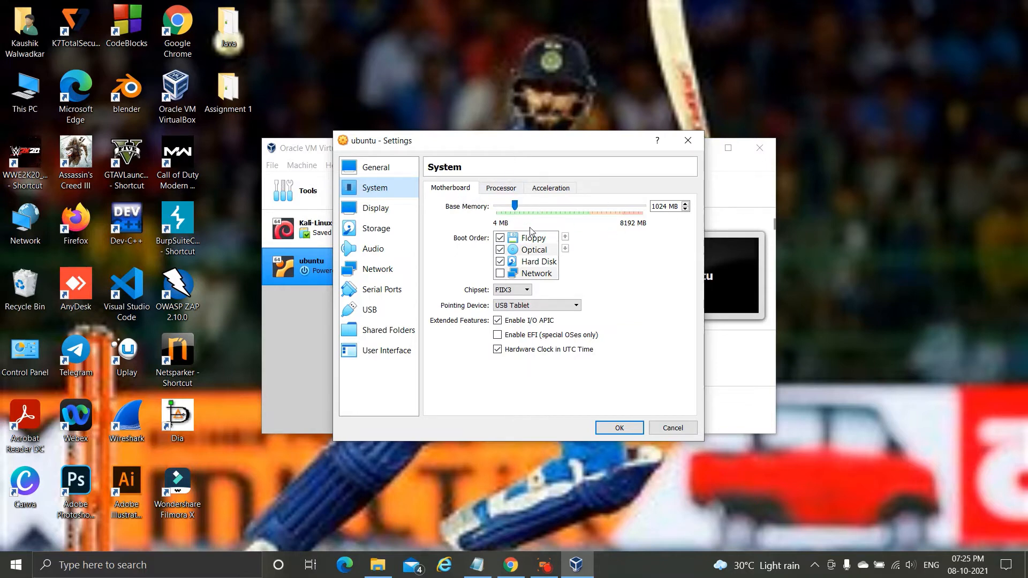
pyautogui.click(507, 190)
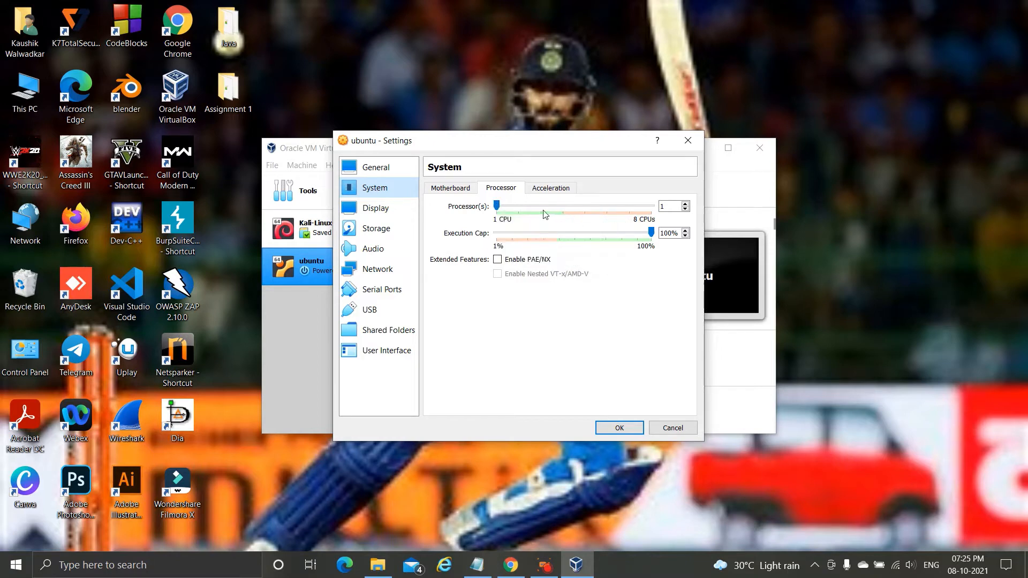
pyautogui.click(676, 207)
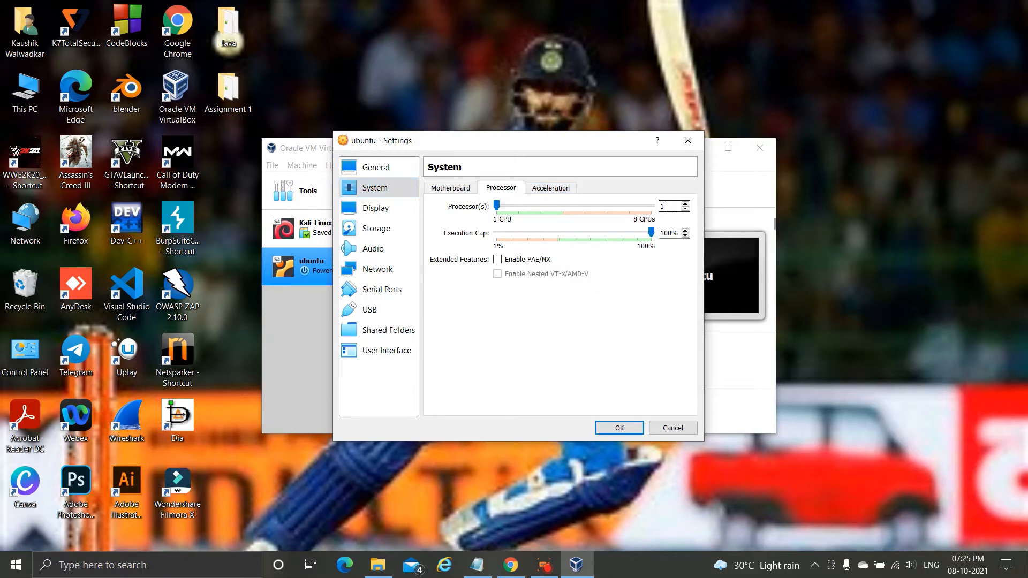
pyautogui.press('BackSpace')
pyautogui.write('3')
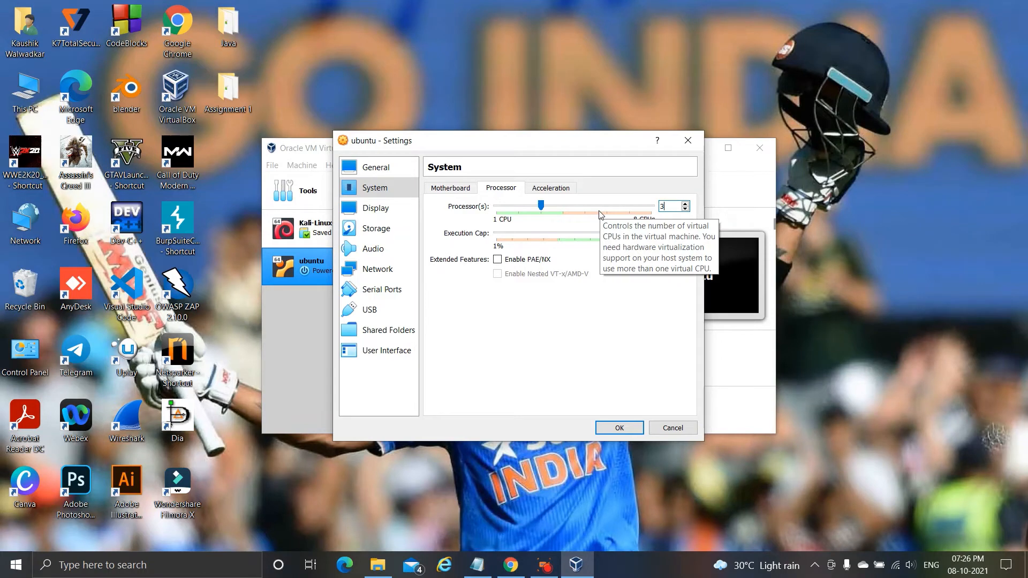
# Review the machine's acceleration settings and its screen, remote display and recording options
pyautogui.click(544, 189)
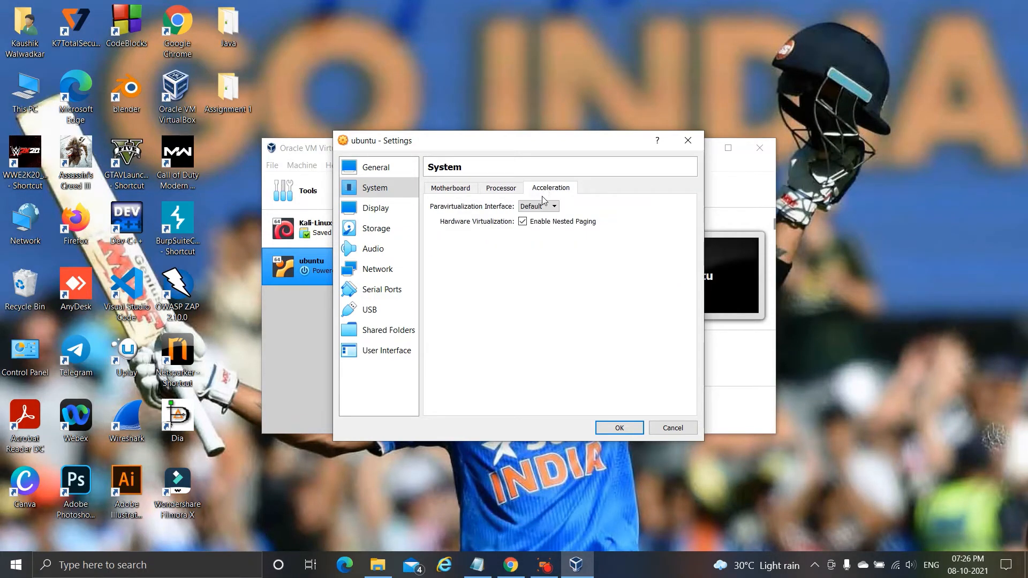
pyautogui.click(416, 208)
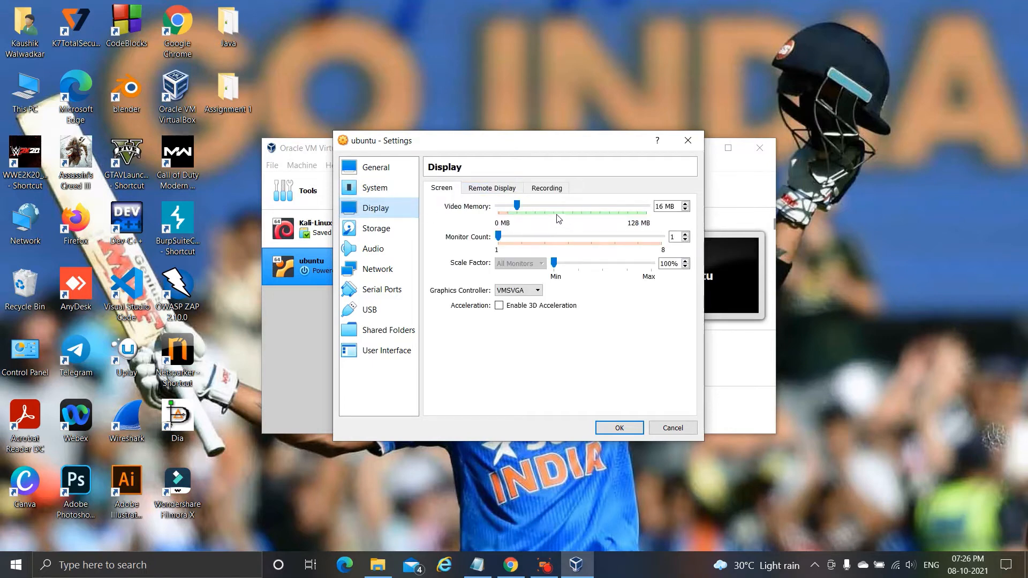
pyautogui.click(493, 194)
pyautogui.click(551, 190)
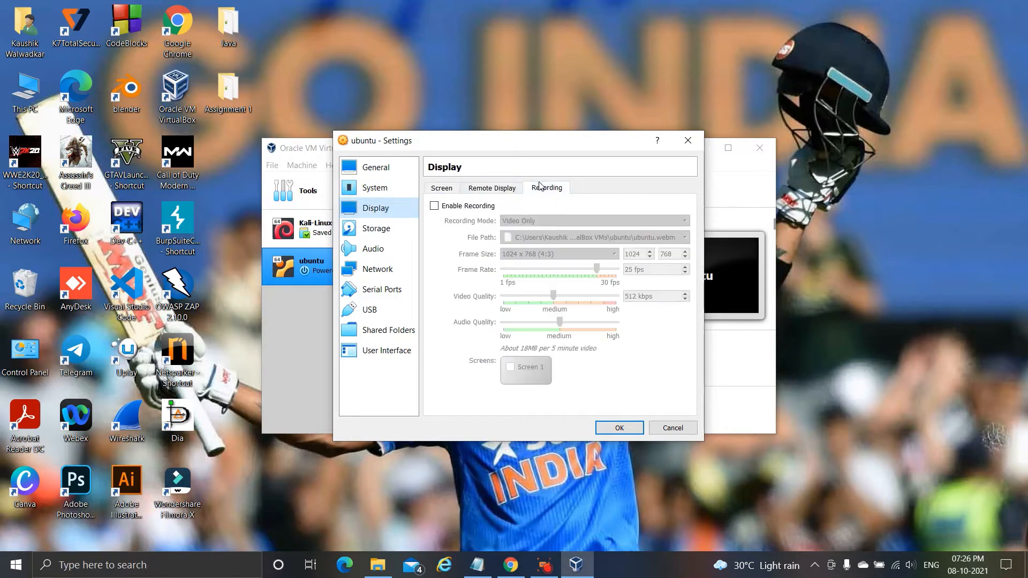
pyautogui.click(471, 190)
# Load ubuntu-20.04.3-desktop-amd64 from Local Disk (E:) into the empty IDE optical drive and save the machine settings
pyautogui.click(390, 231)
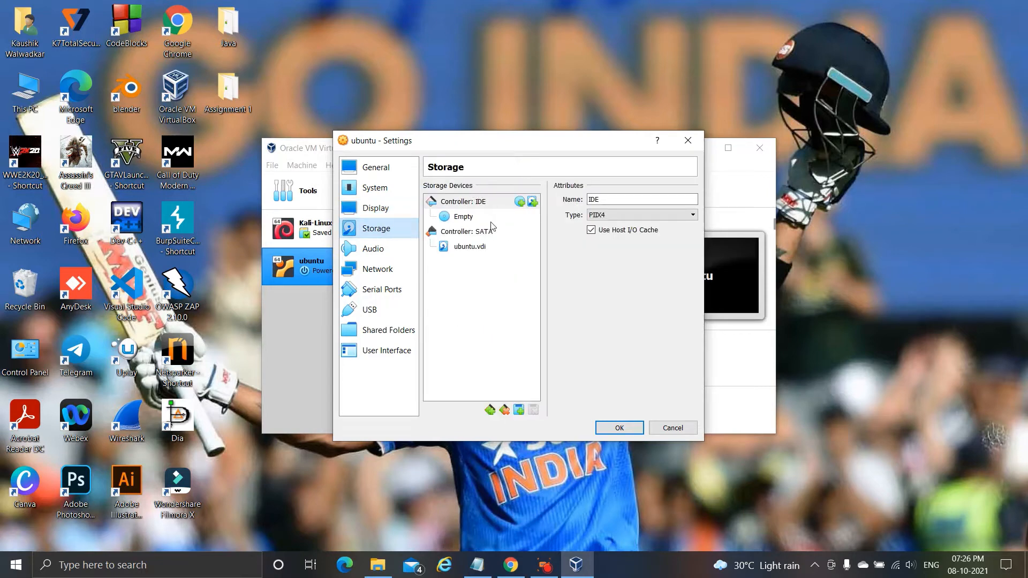
pyautogui.click(463, 217)
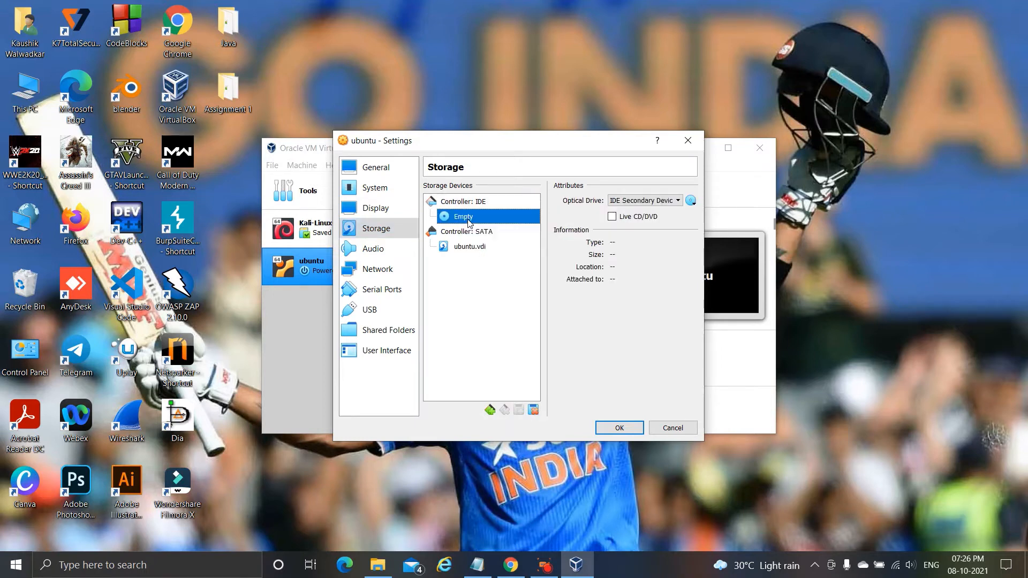
pyautogui.click(692, 204)
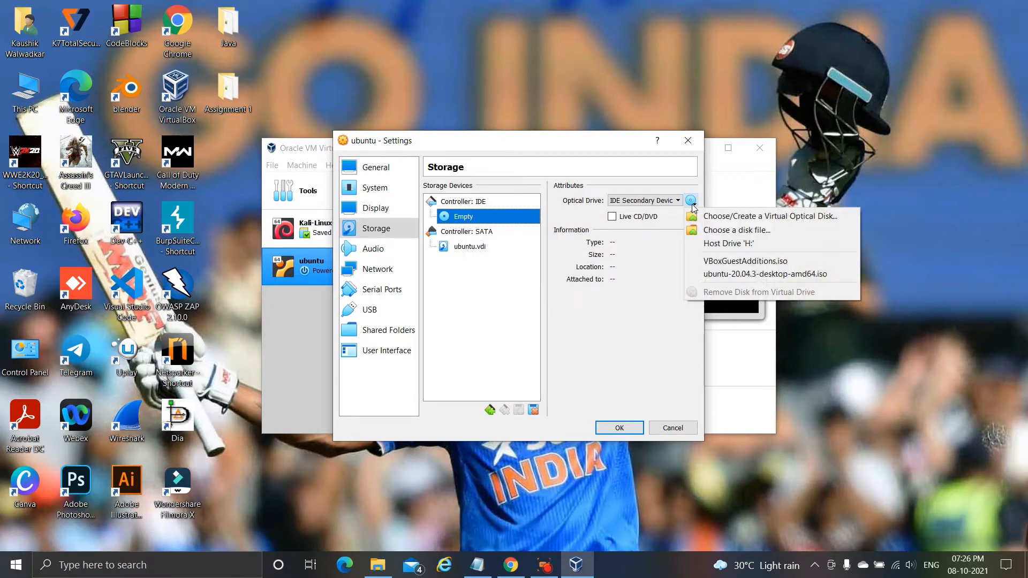
pyautogui.click(705, 231)
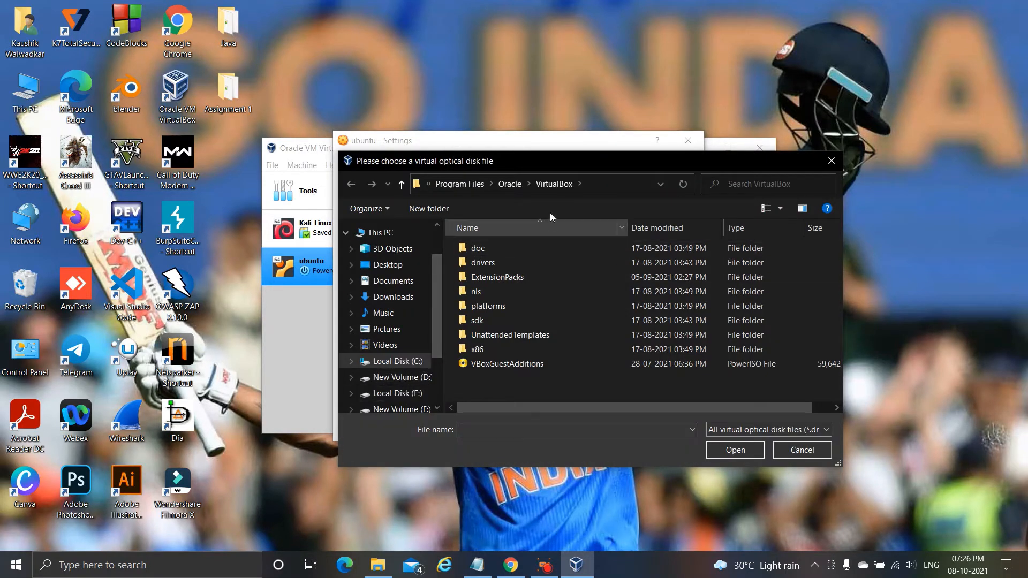
pyautogui.click(410, 395)
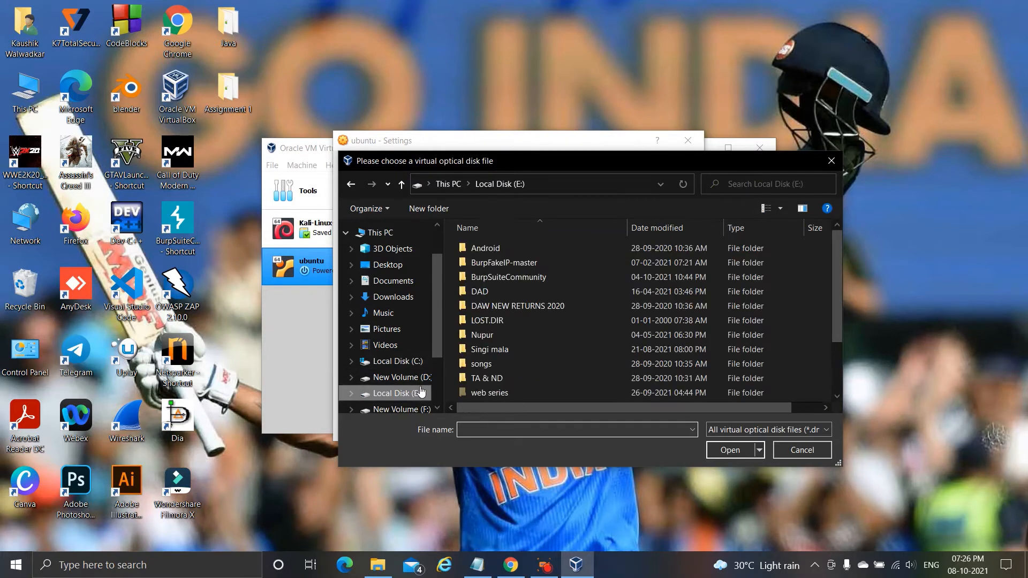
pyautogui.scroll(-2, 516, 317)
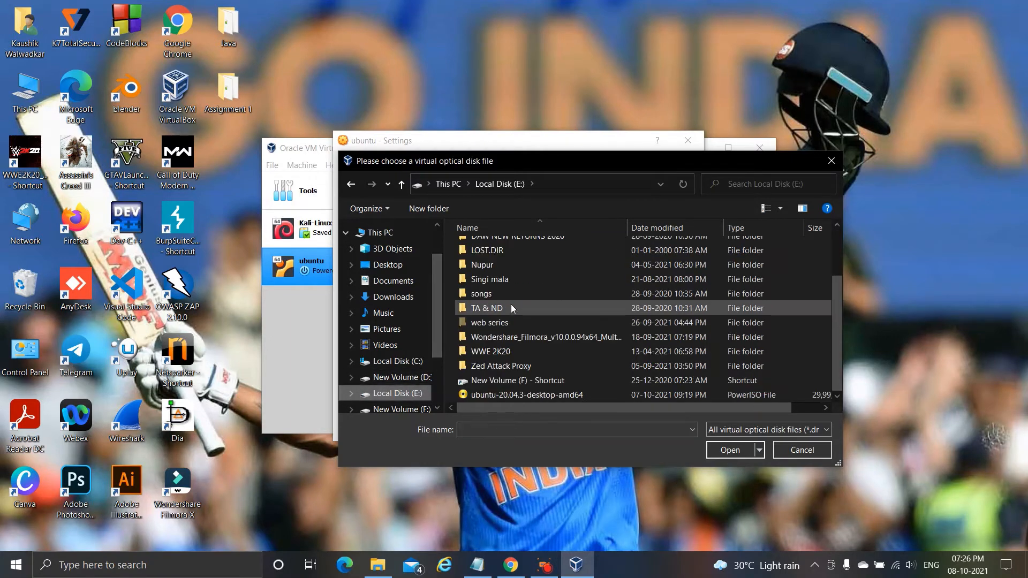
pyautogui.click(501, 396)
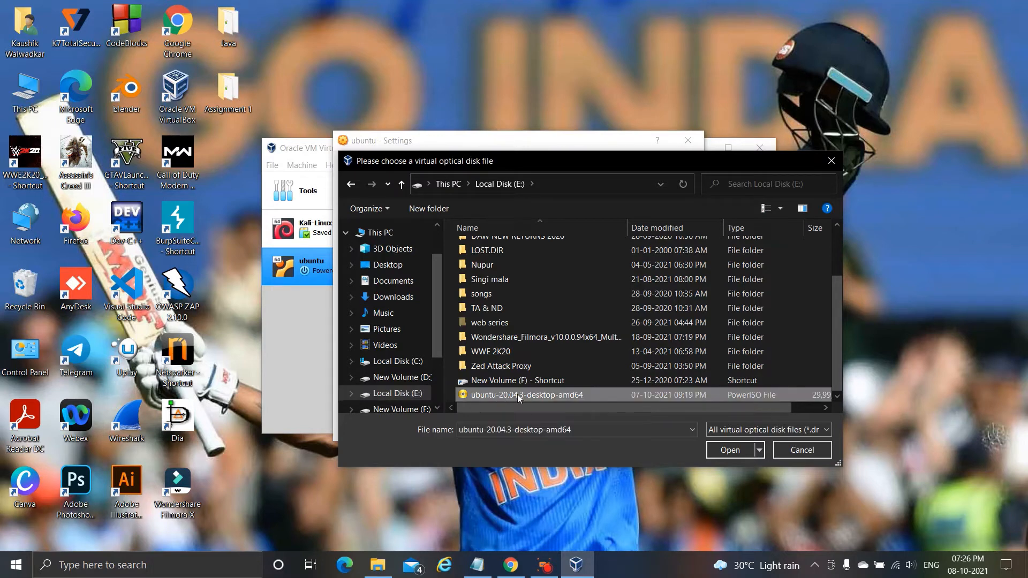
pyautogui.click(730, 450)
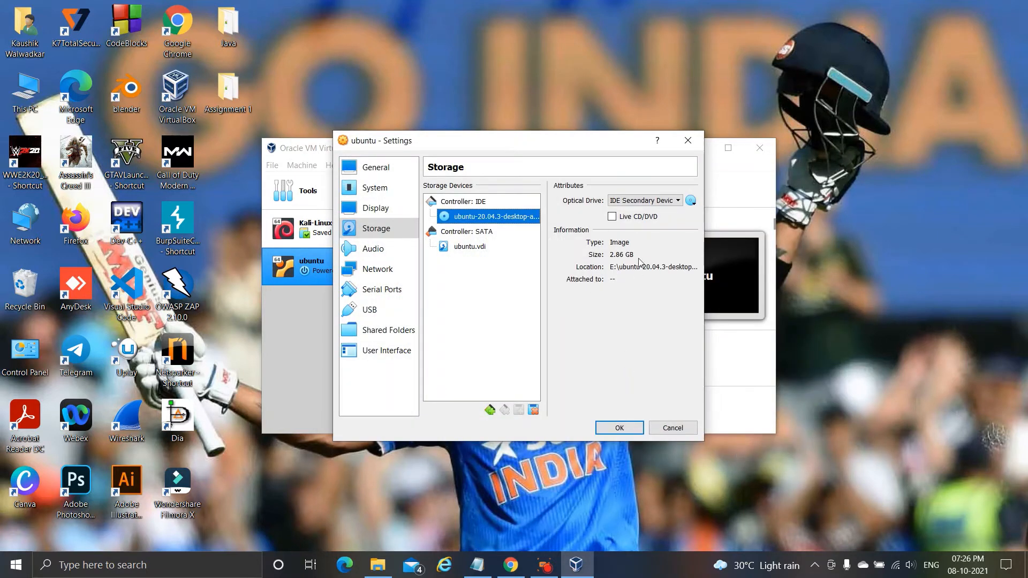
pyautogui.click(619, 428)
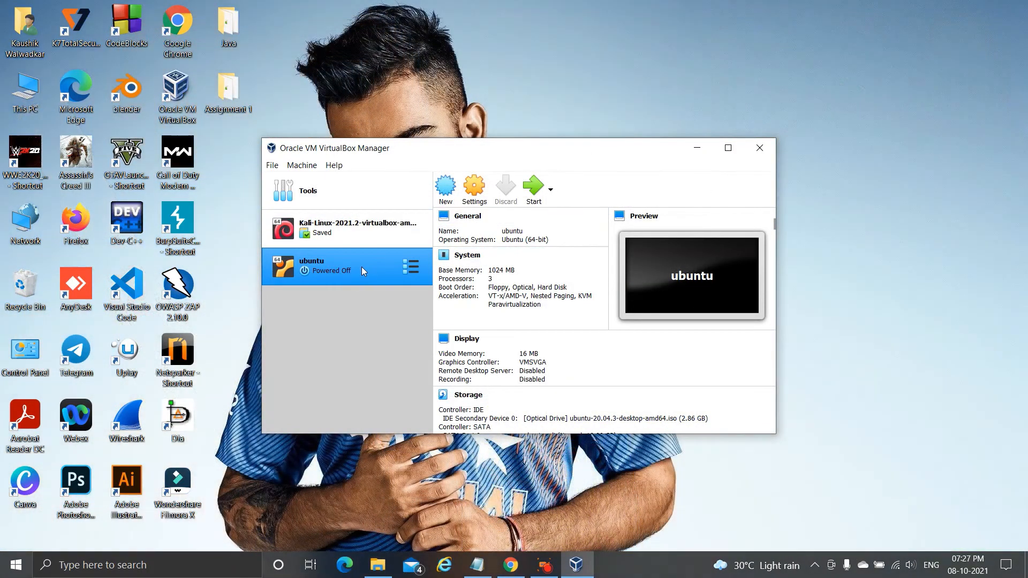
# Start the ubuntu virtual machine and dismiss the keyboard capture and mouse pointer integration notices
pyautogui.doubleClick(362, 266)
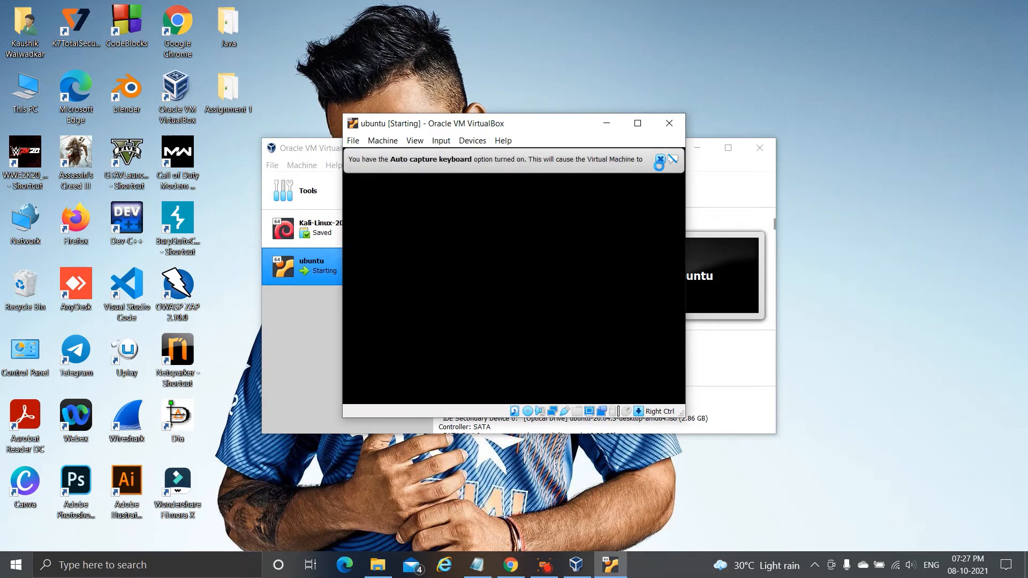
pyautogui.click(661, 160)
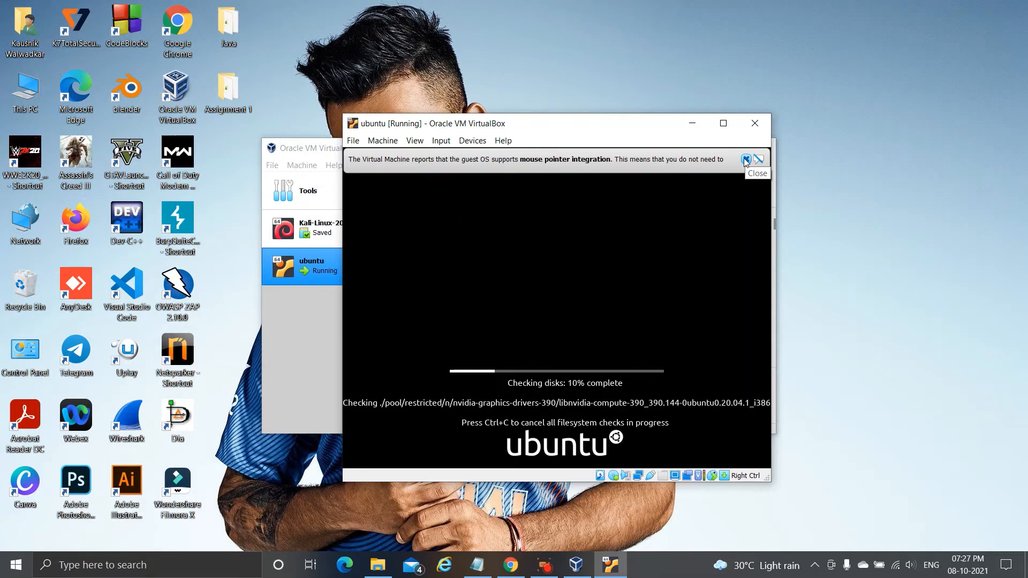
pyautogui.click(746, 160)
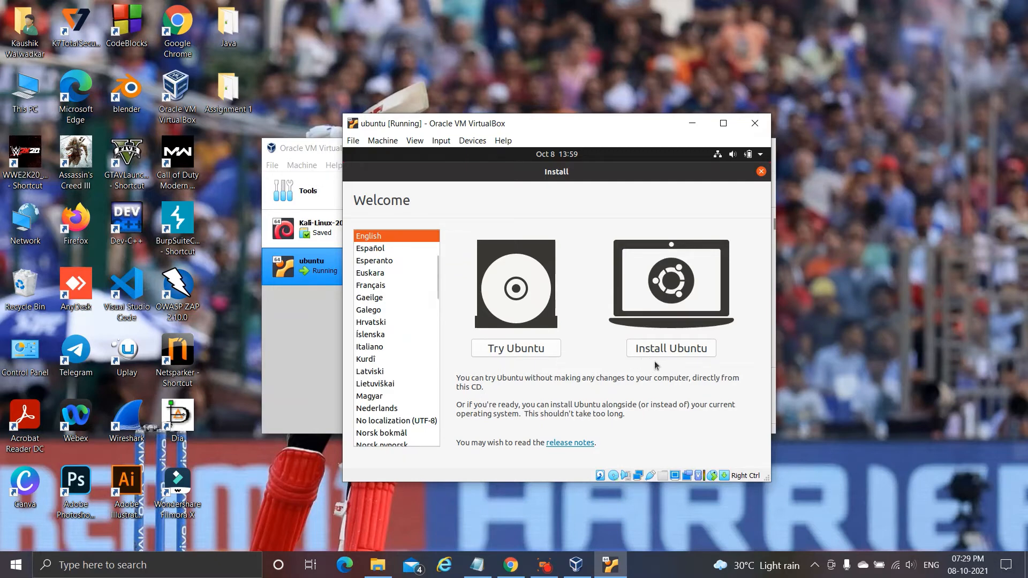
# Start the Ubuntu installation in English and choose the Indian keyboard layout
pyautogui.click(667, 348)
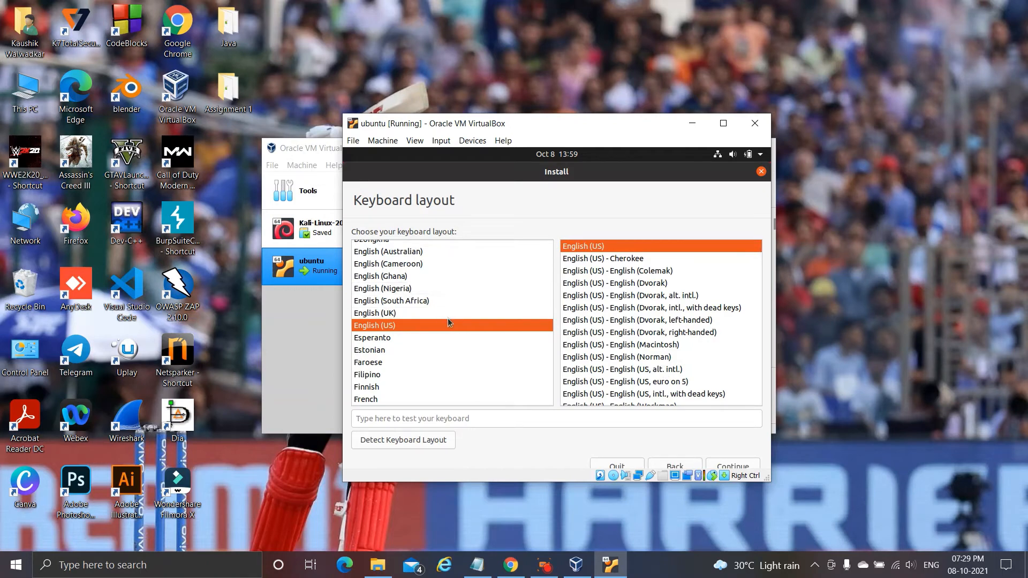
pyautogui.scroll(-10, 429, 321)
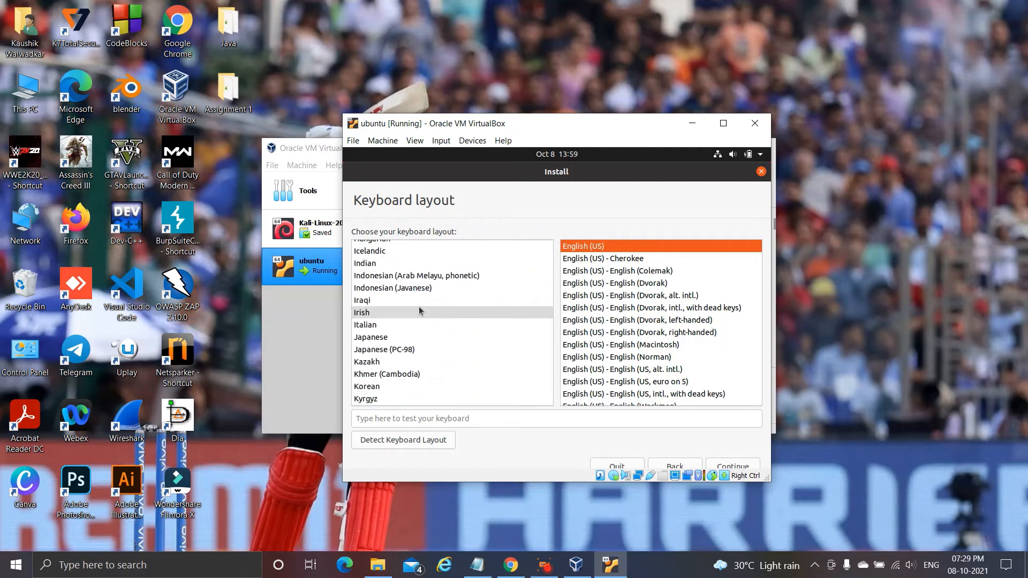
pyautogui.scroll(-6, 411, 310)
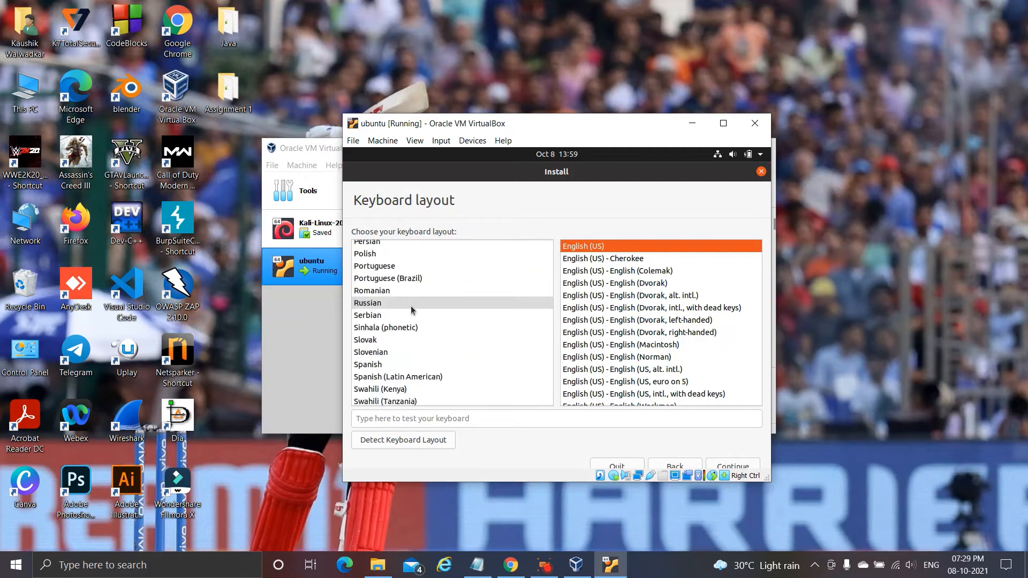
pyautogui.scroll(-3, 411, 310)
pyautogui.scroll(8, 412, 310)
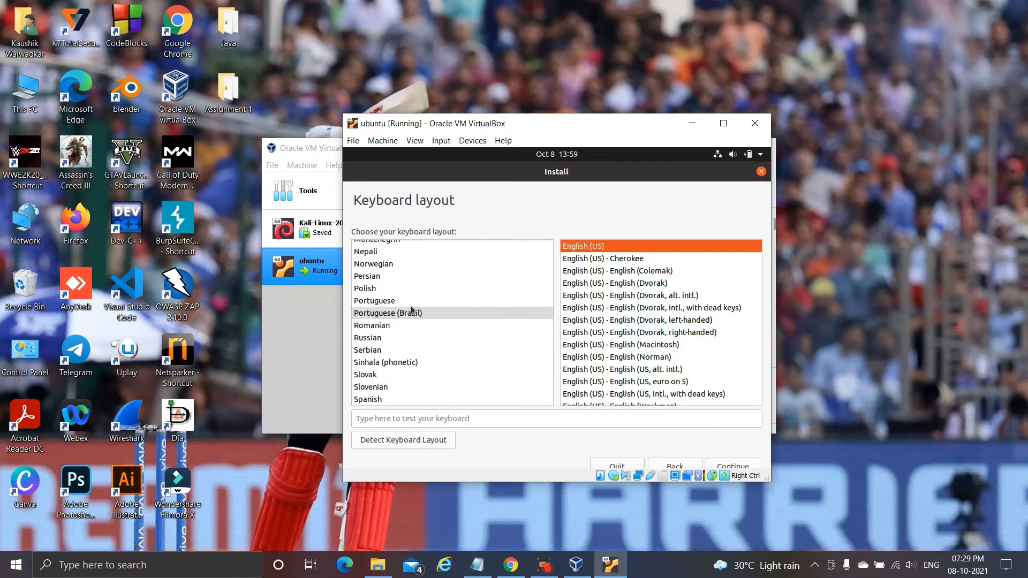
pyautogui.scroll(5, 411, 309)
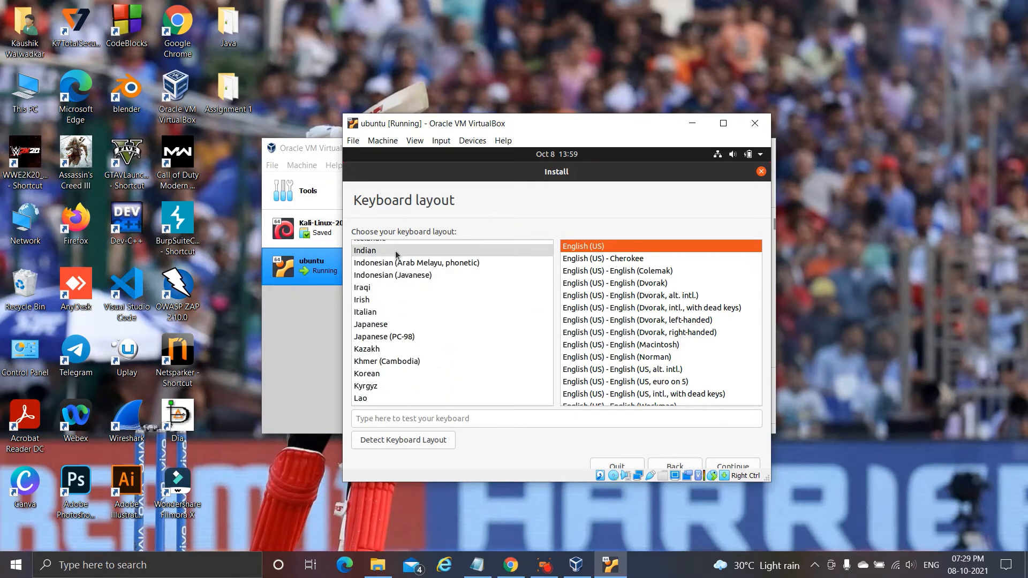
pyautogui.click(397, 251)
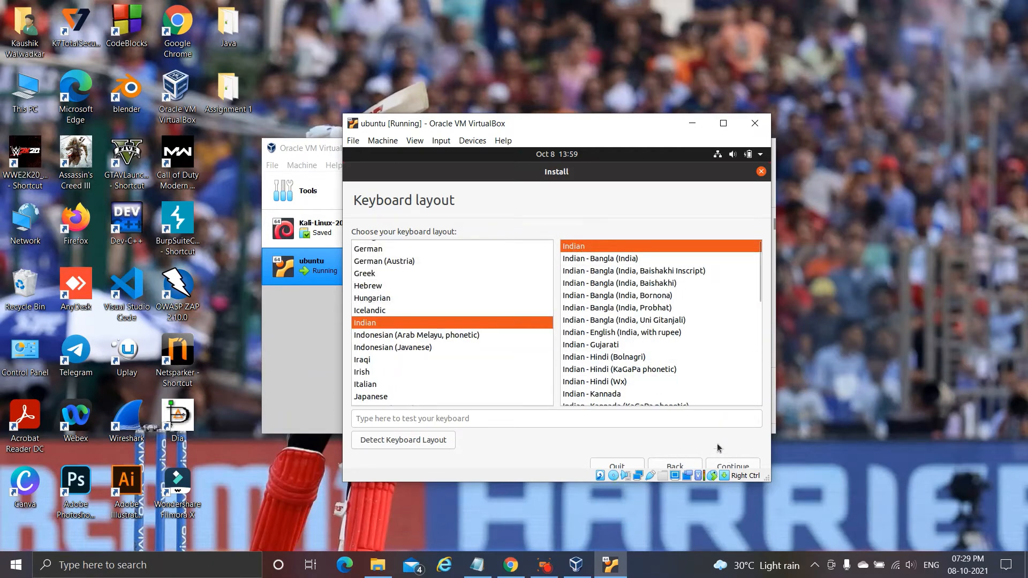
pyautogui.click(732, 466)
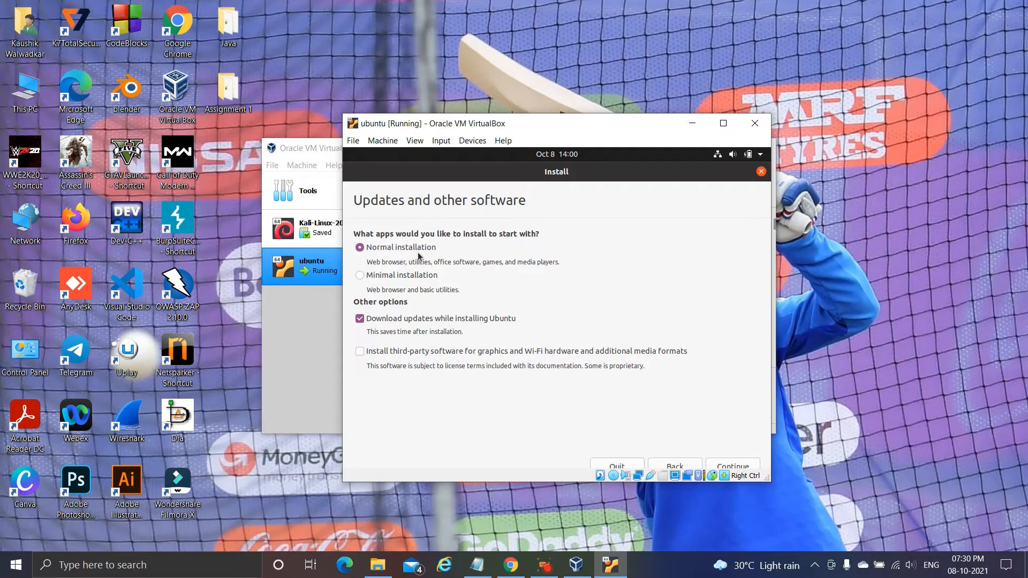
# Include third-party software for graphics, Wi-Fi hardware and additional media formats, and continue with the normal installation
pyautogui.click(401, 352)
pyautogui.click(732, 466)
pyautogui.moveTo(557, 559)
pyautogui.click(544, 565)
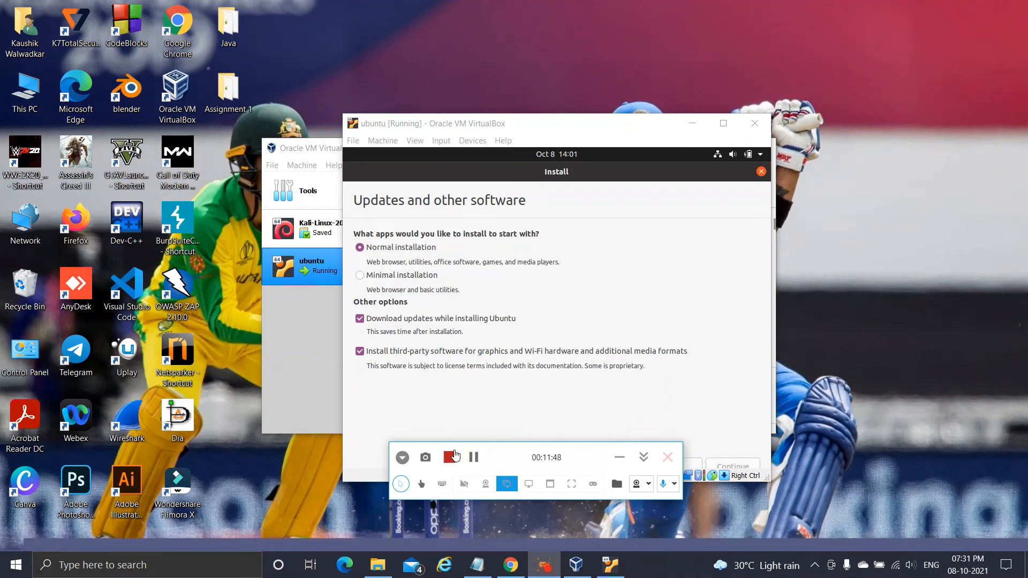
pyautogui.click(619, 456)
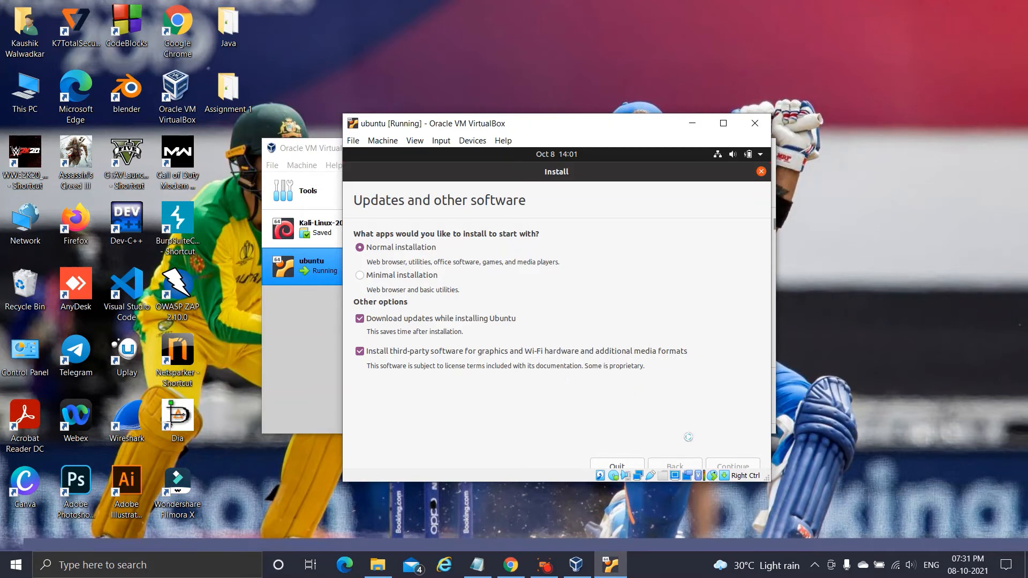
pyautogui.click(546, 565)
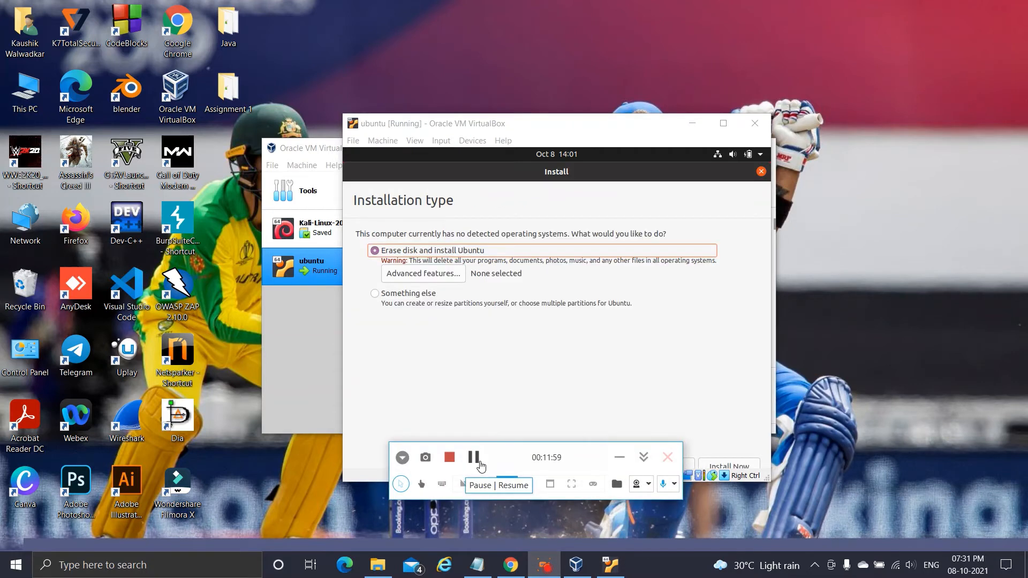
pyautogui.click(645, 458)
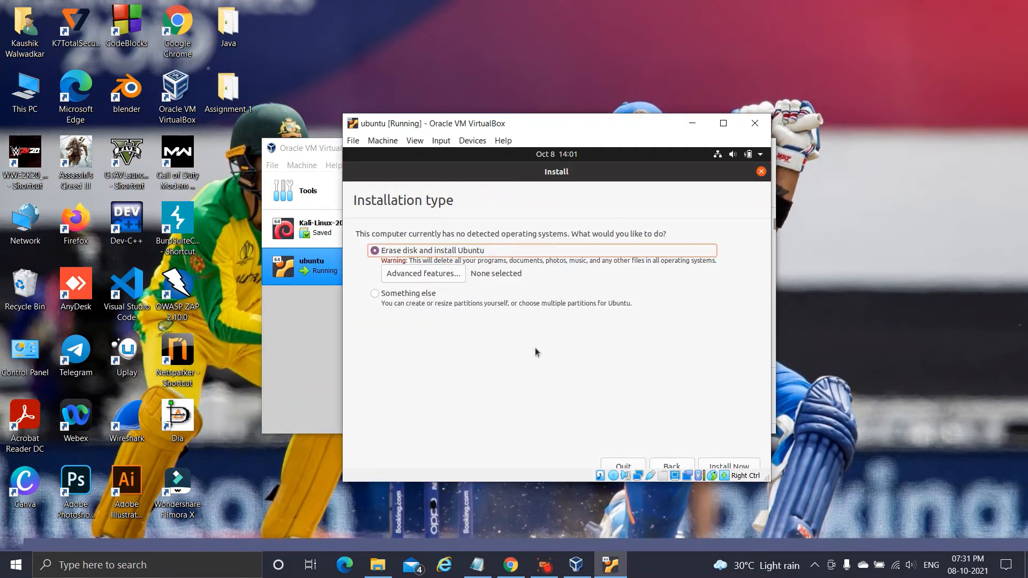
# Check the advanced features without choosing any, and start the install with Erase disk and install Ubuntu, approving the disk changes
pyautogui.click(439, 281)
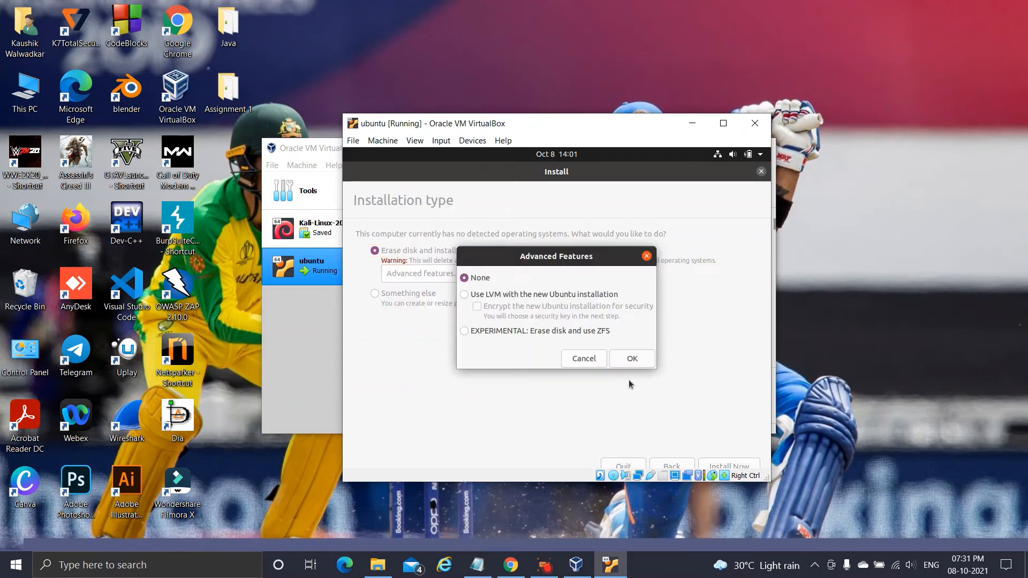
pyautogui.click(646, 256)
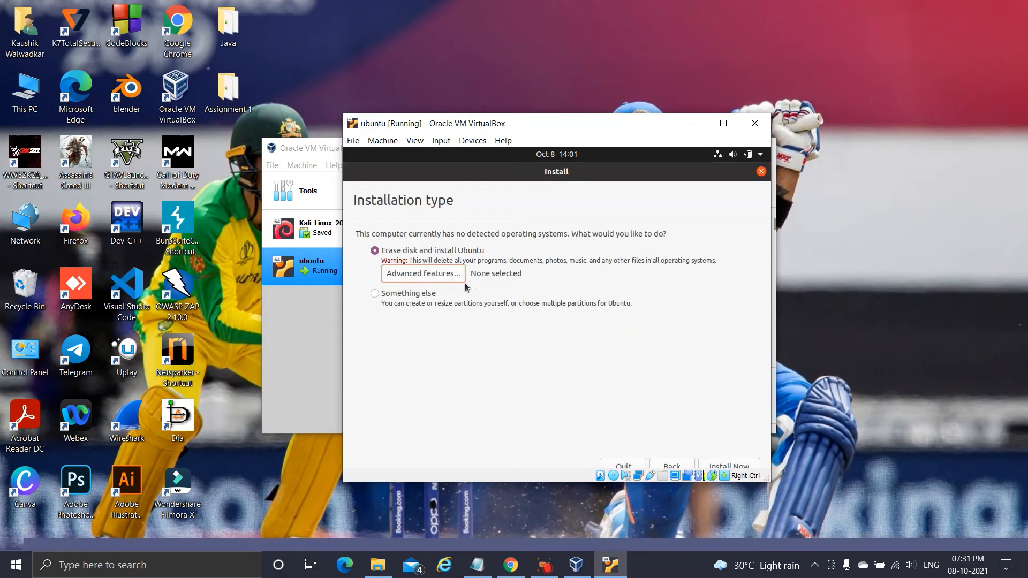
pyautogui.click(732, 466)
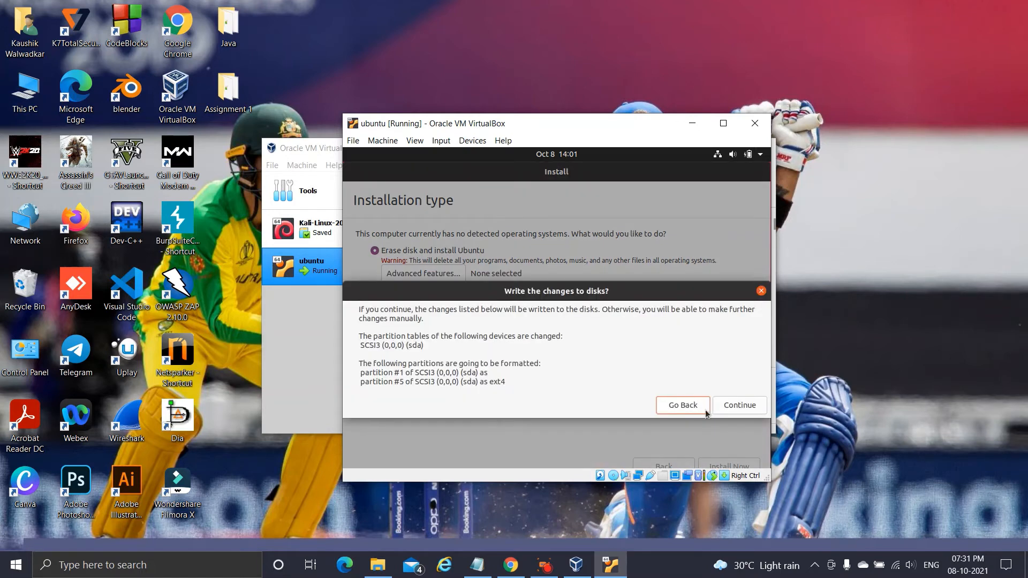
pyautogui.click(734, 409)
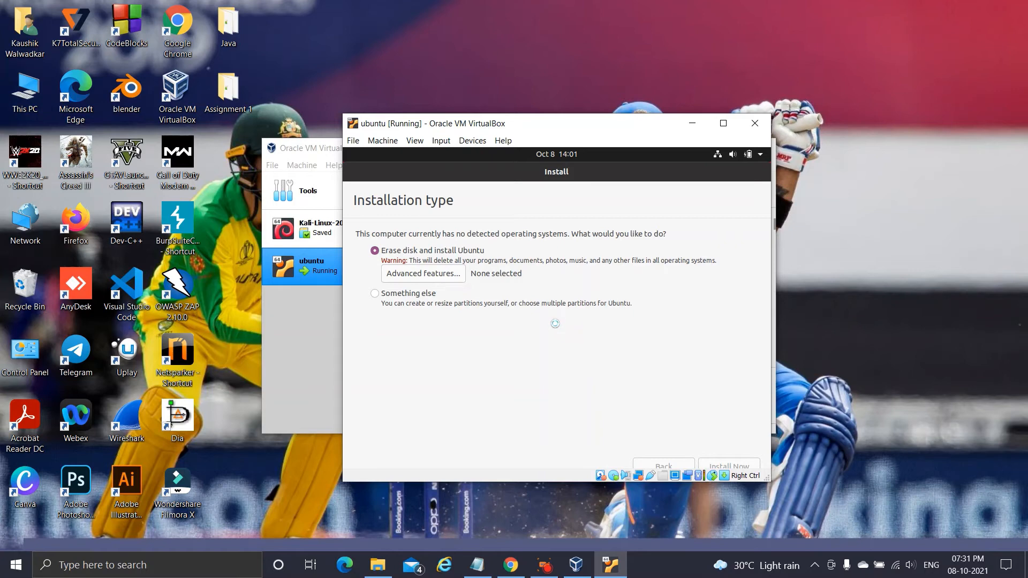
pyautogui.click(545, 562)
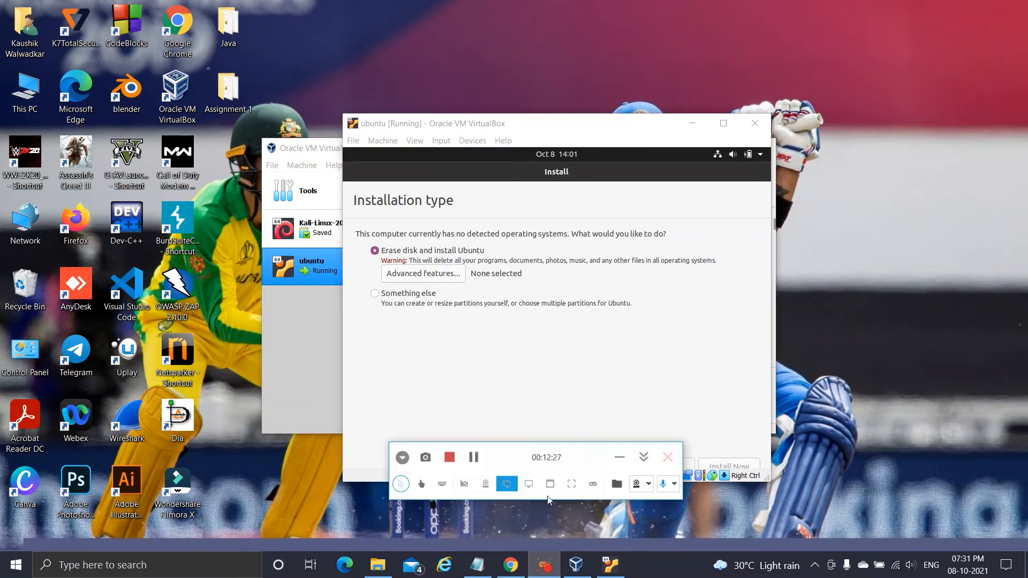
pyautogui.click(474, 458)
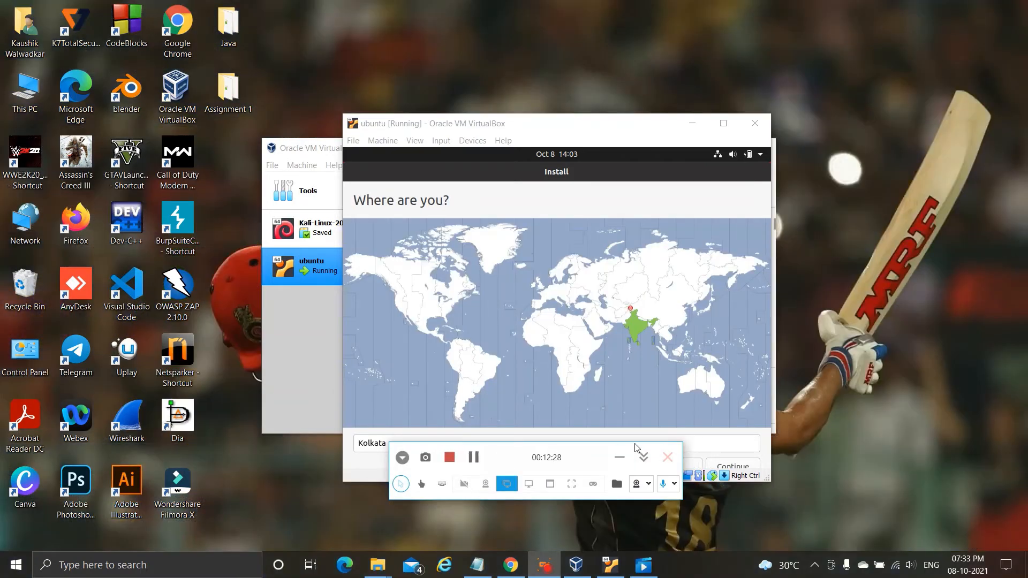
pyautogui.click(619, 457)
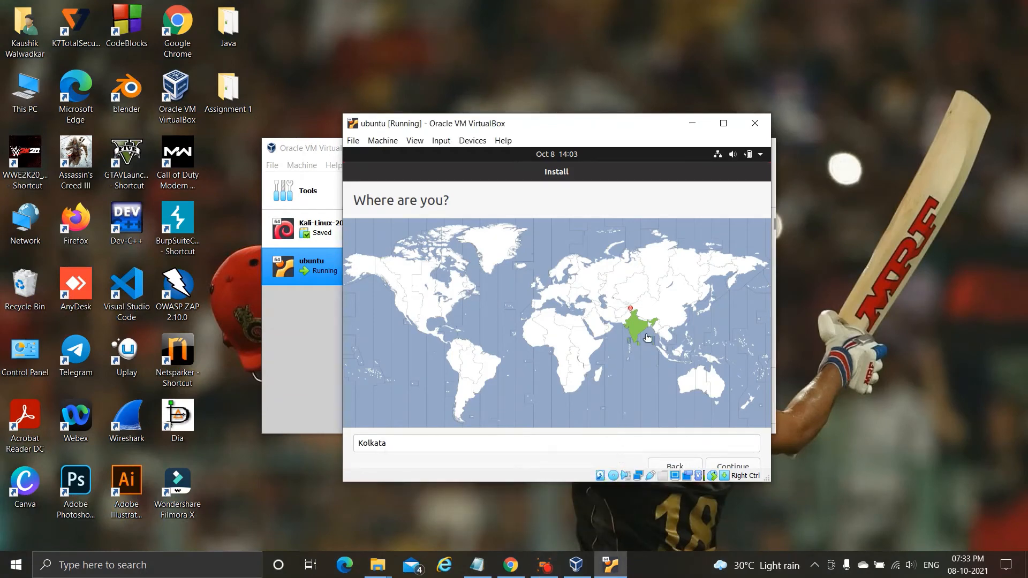
# Set the installation location to Solapur and continue to the user details
pyautogui.click(431, 445)
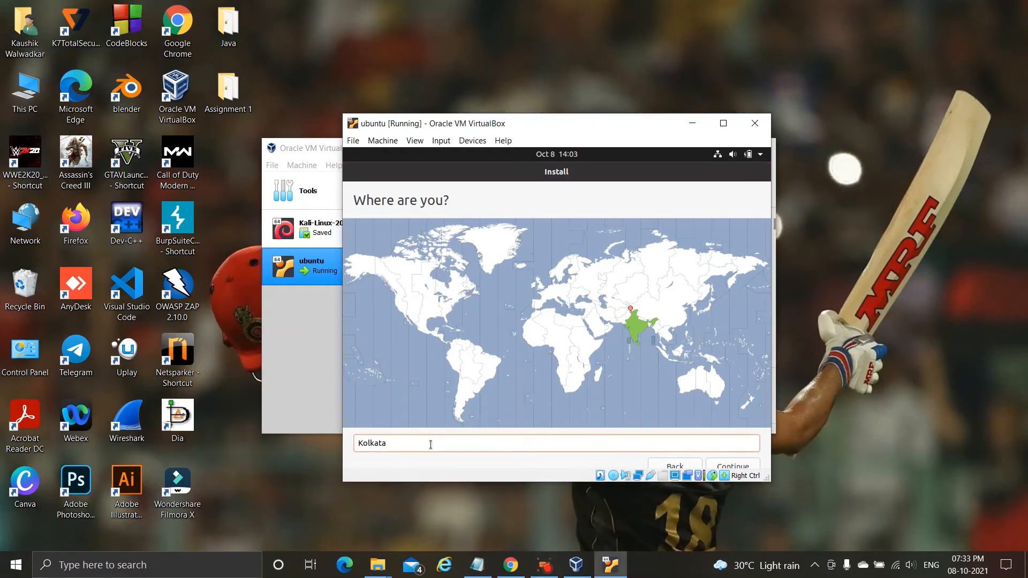
pyautogui.press('BackSpace')
pyautogui.press('BackSpace')
pyautogui.press('BackSpace')
pyautogui.press('BackSpace')
pyautogui.press('BackSpace')
pyautogui.press('BackSpace')
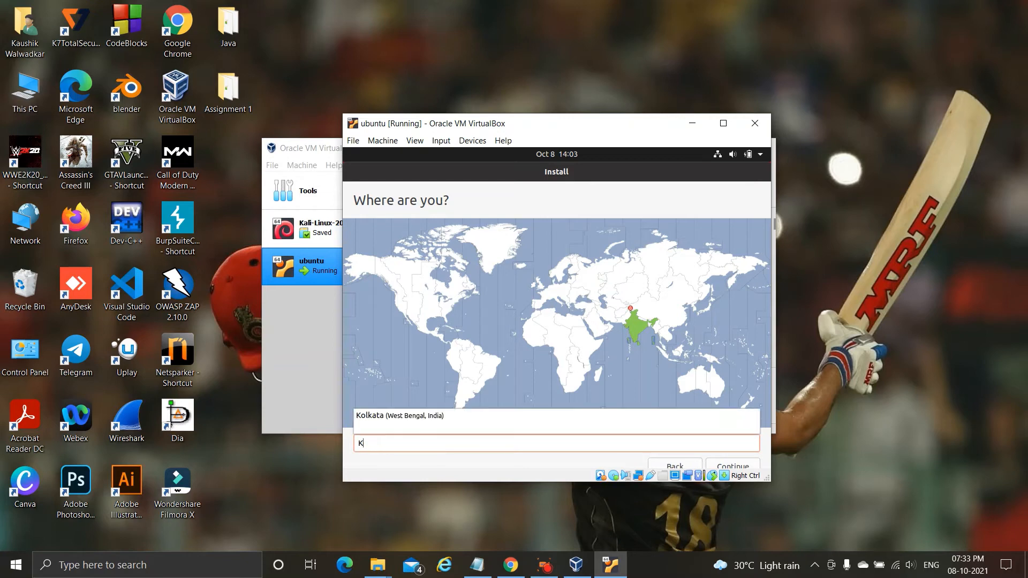
pyautogui.press('BackSpace')
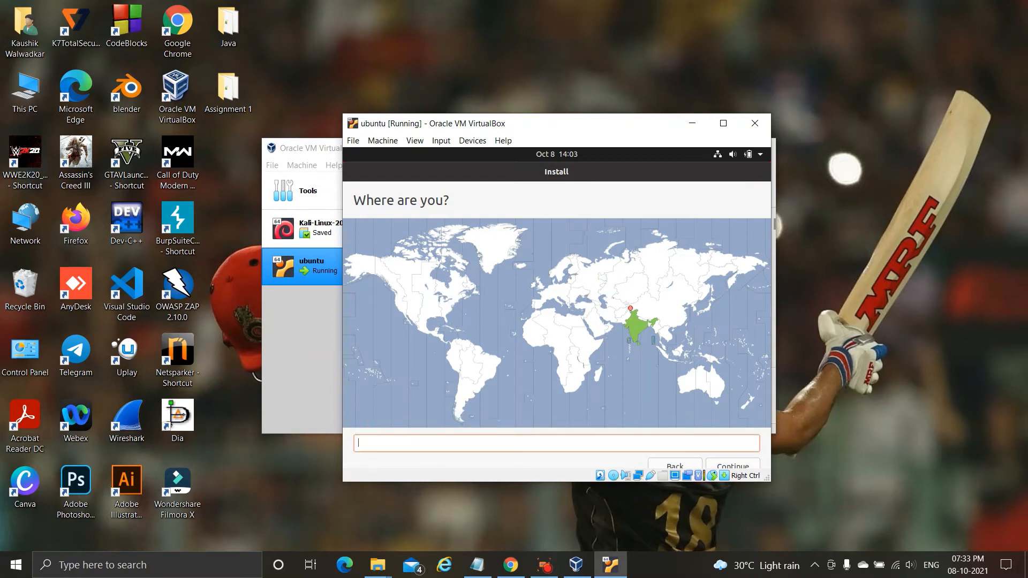
pyautogui.write('Sol')
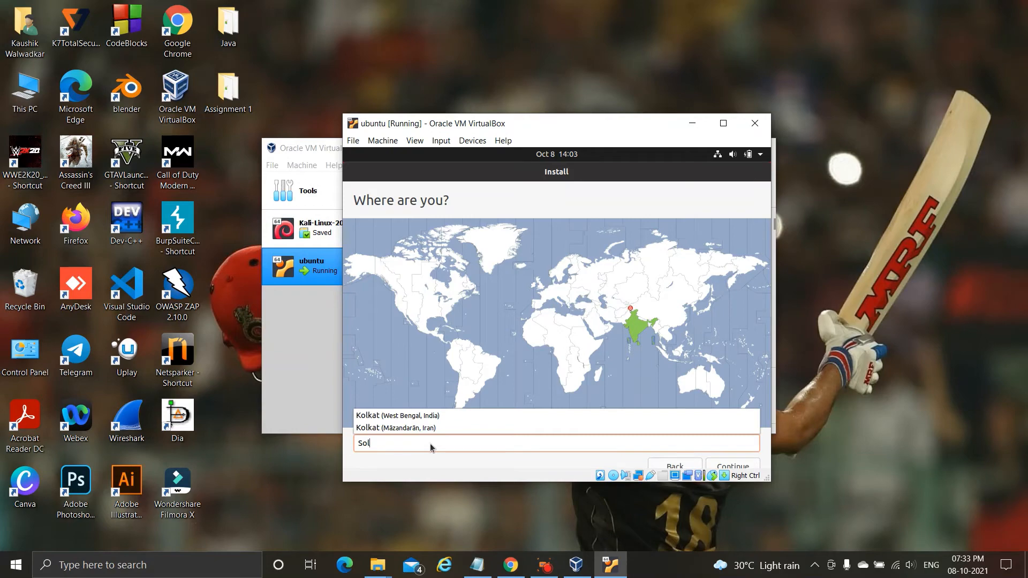
pyautogui.write('apu')
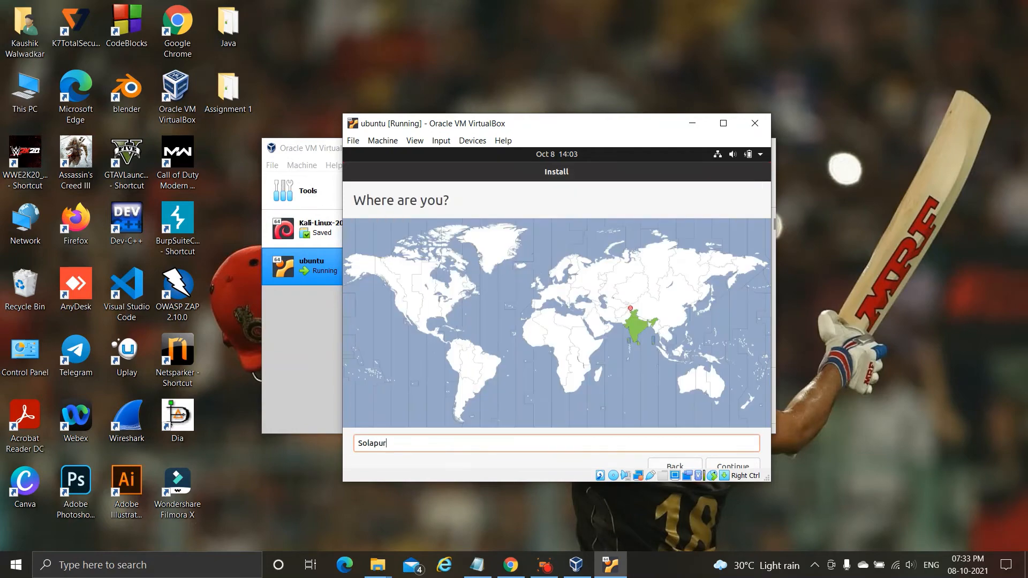
pyautogui.write('r')
pyautogui.click(726, 466)
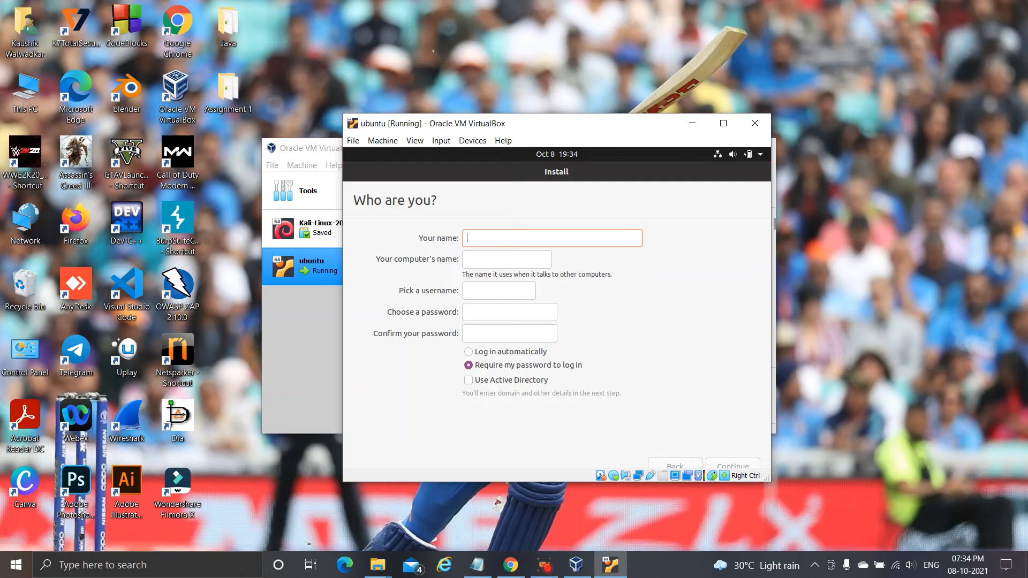
# Enter the user's first name and set the computer's name to the same name in lowercase, without a suffix
pyautogui.write('Kaush')
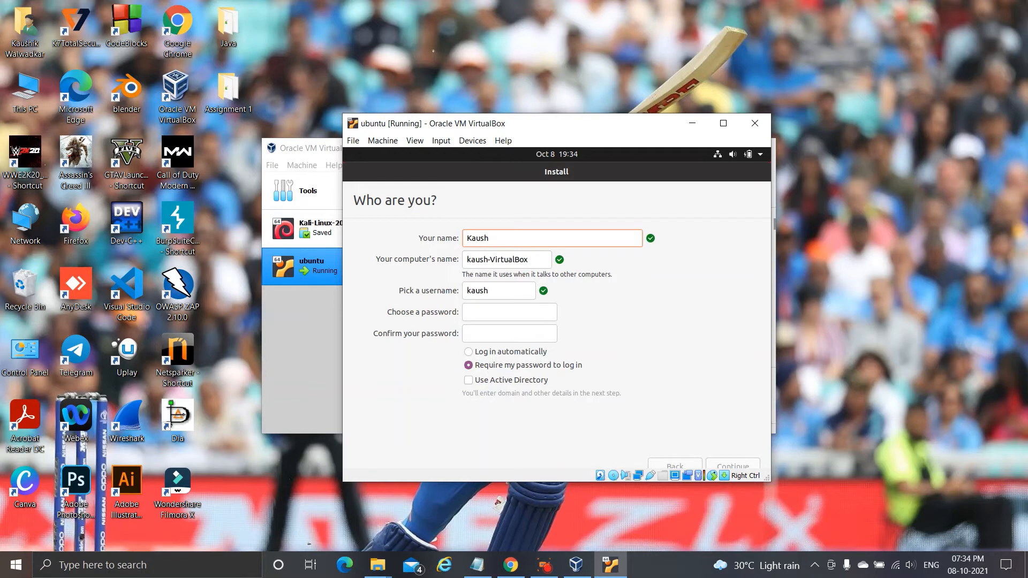
pyautogui.write('ik')
pyautogui.click(543, 263)
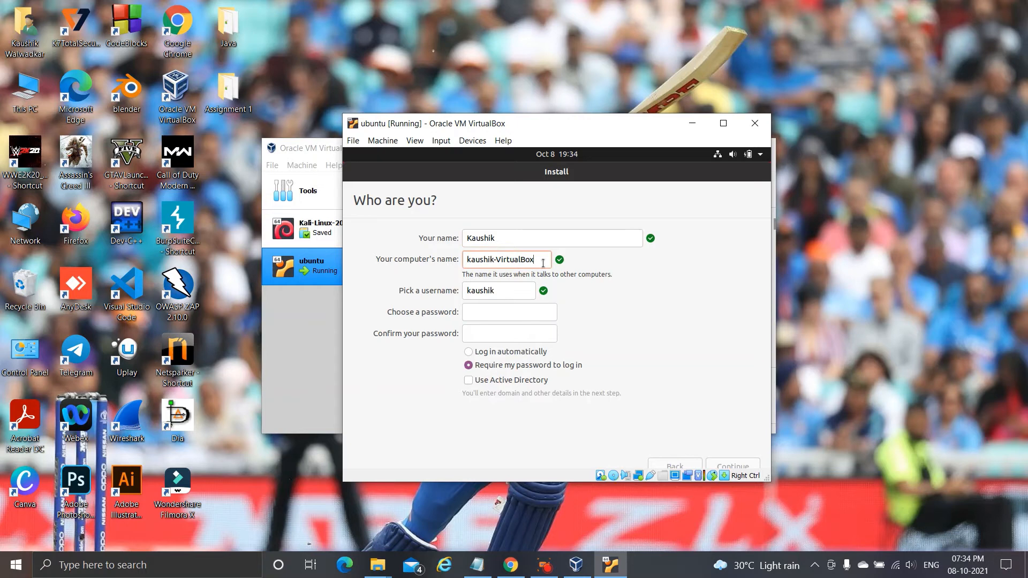
pyautogui.press('BackSpace')
pyautogui.press('BackSpace')
pyautogui.press('BackSpace')
pyautogui.press('BackSpace')
pyautogui.press('BackSpace')
pyautogui.press('BackSpace')
pyautogui.press('BackSpace')
pyautogui.press('BackSpace')
pyautogui.press('BackSpace')
pyautogui.press('BackSpace')
pyautogui.press('BackSpace')
pyautogui.press('BackSpace')
pyautogui.press('BackSpace')
pyautogui.write('ik')
# Enter and confirm the account password, keep password login required, and continue the installation
pyautogui.click(494, 316)
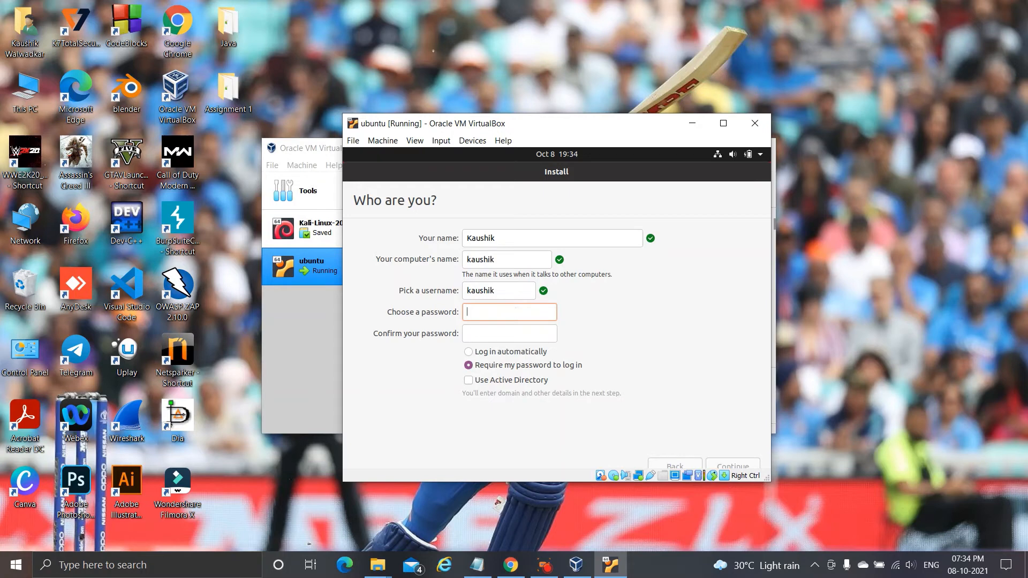
pyautogui.write('●●●●●●●●●●●')
pyautogui.click(484, 333)
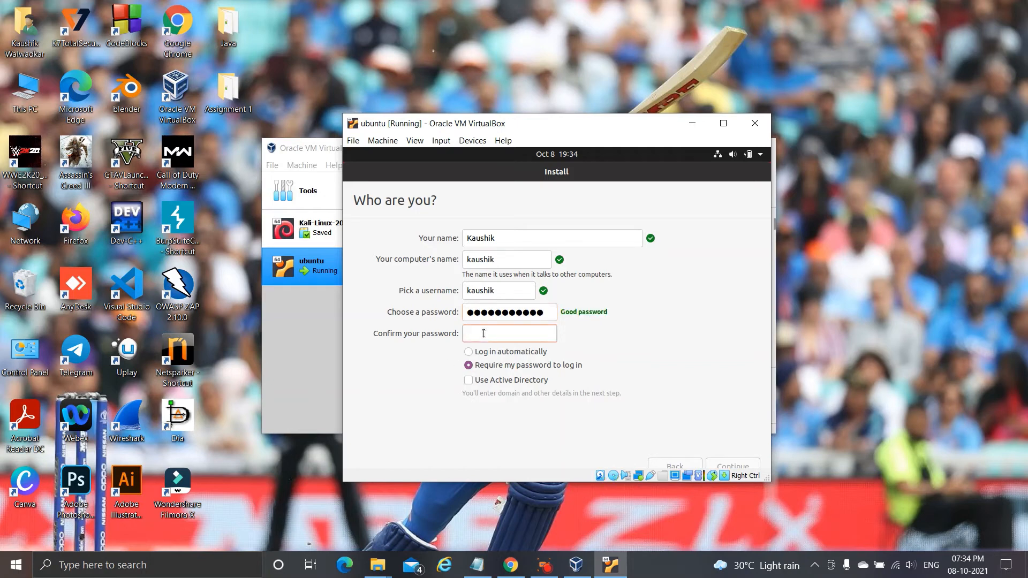
pyautogui.write('●')
pyautogui.write('••••••••')
pyautogui.click(734, 466)
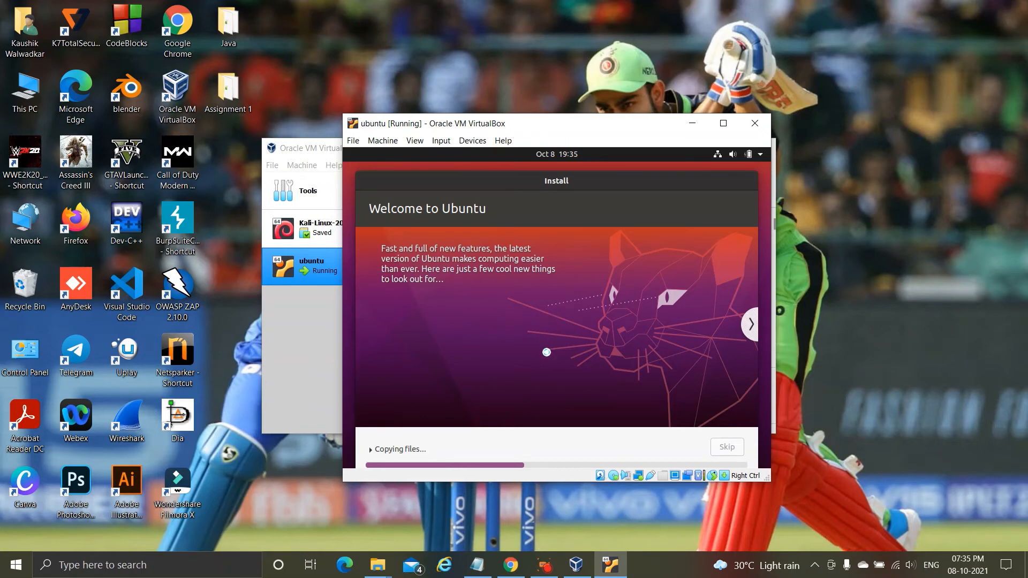
pyautogui.click(542, 565)
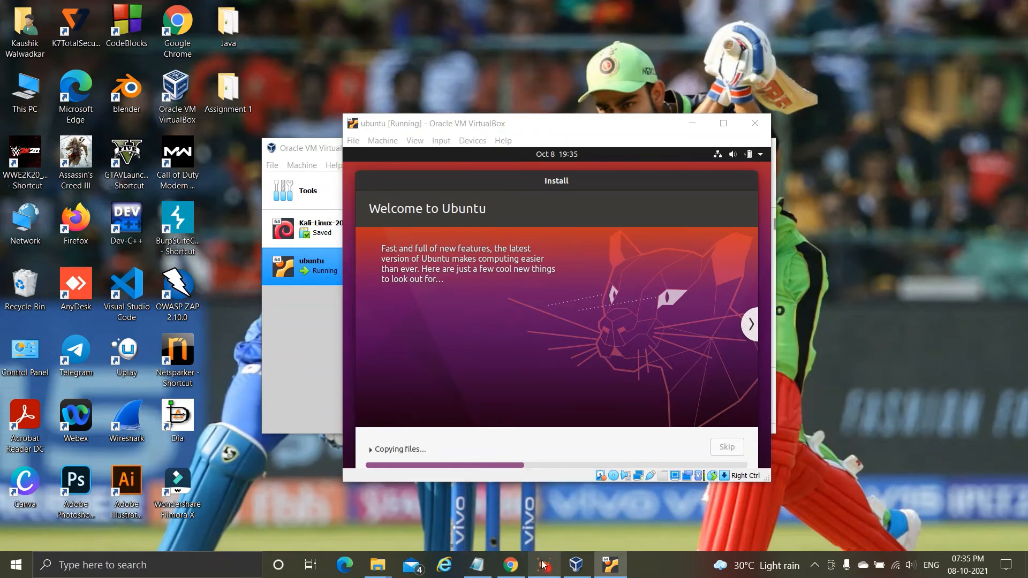
pyautogui.click(467, 456)
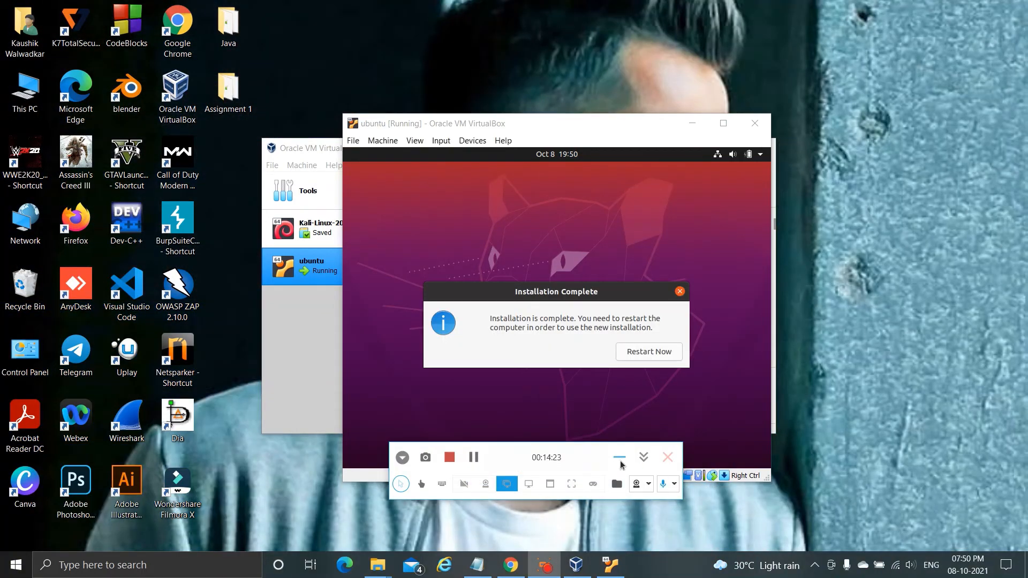
pyautogui.click(619, 459)
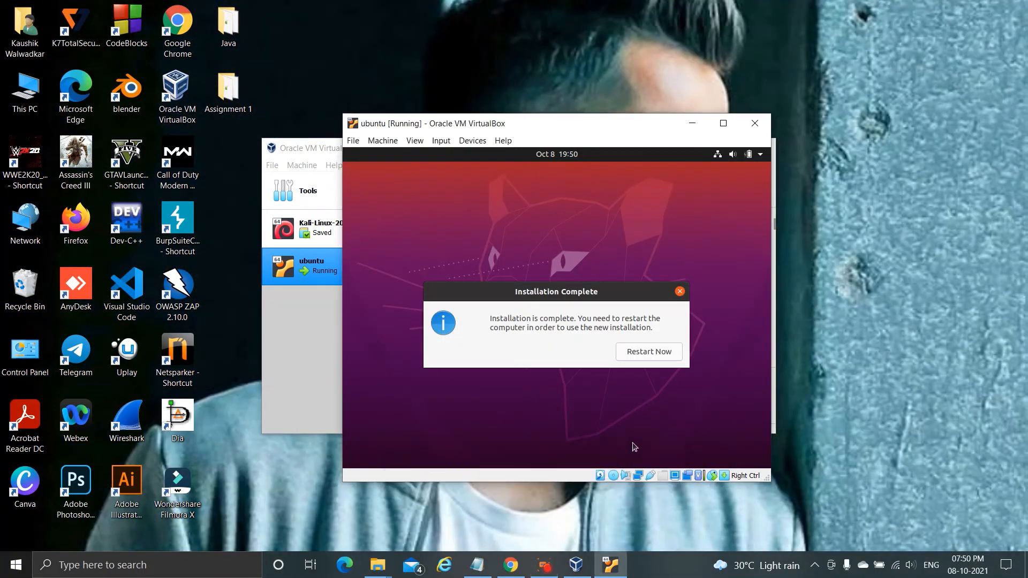
# Restart the virtual machine from the Installation Complete dialog and maximize its window
pyautogui.click(638, 357)
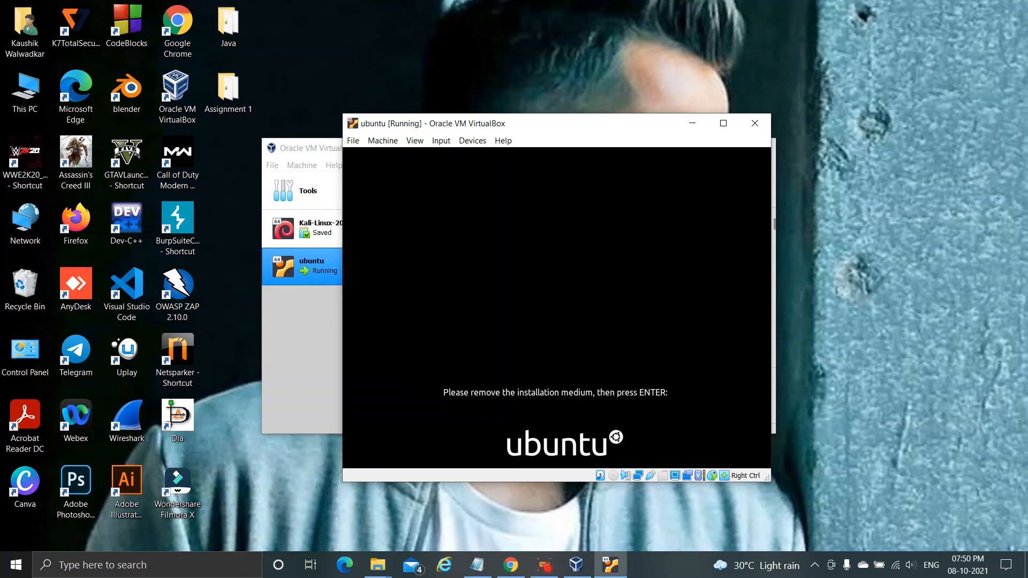
pyautogui.click(724, 124)
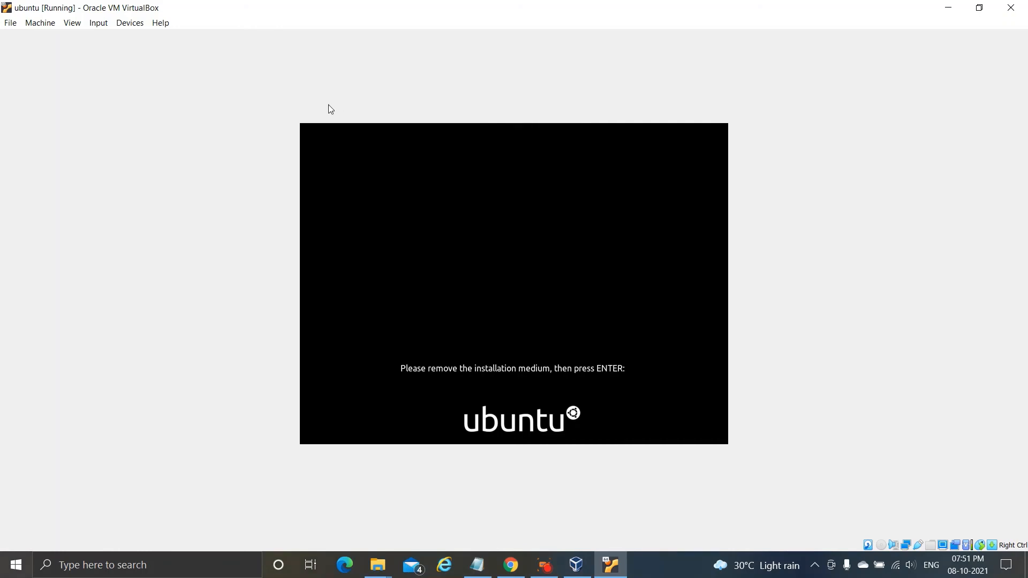
# Switch the virtual machine to full-screen mode and return it to windowed mode
pyautogui.click(79, 28)
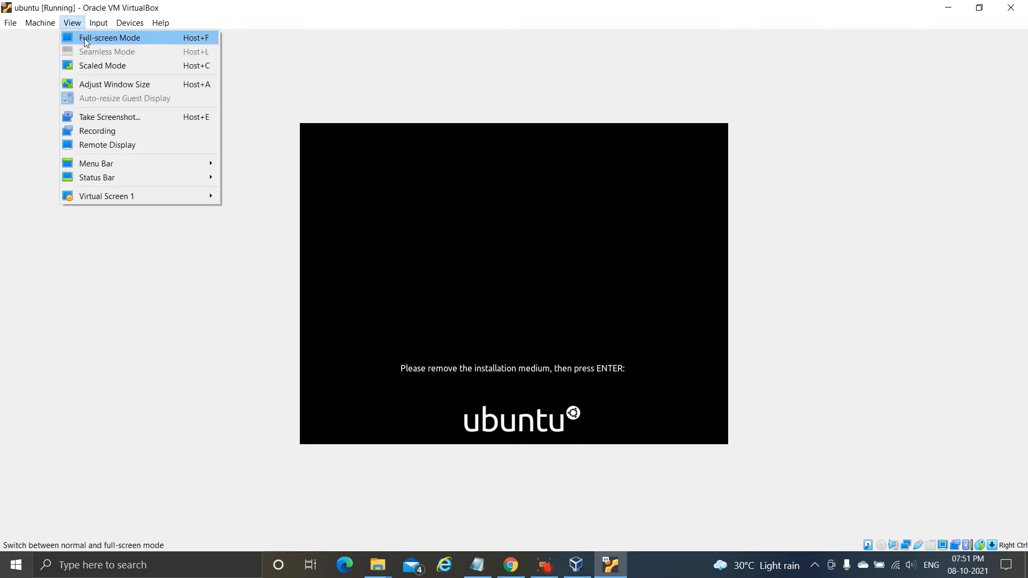
pyautogui.click(86, 42)
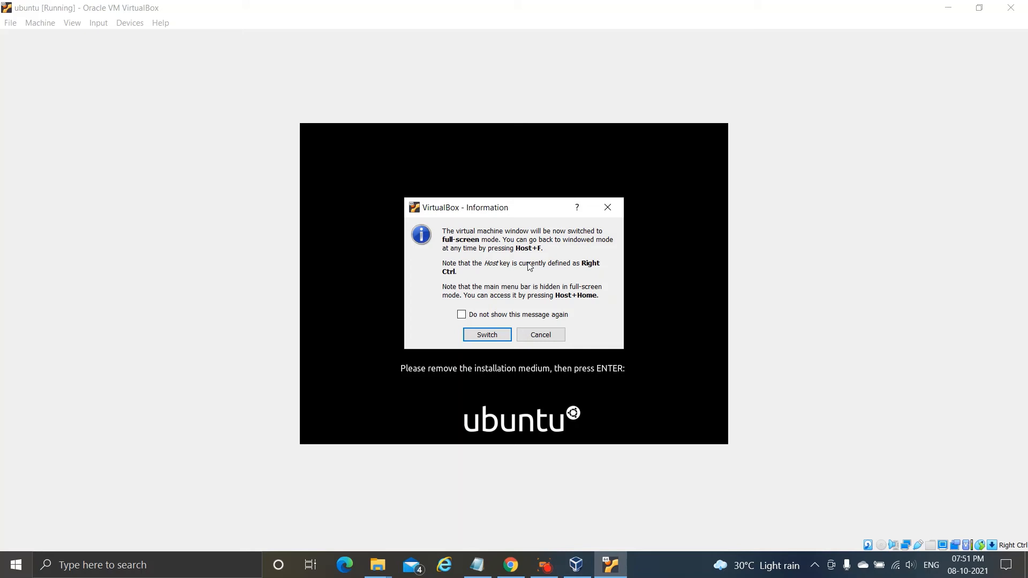
pyautogui.click(494, 337)
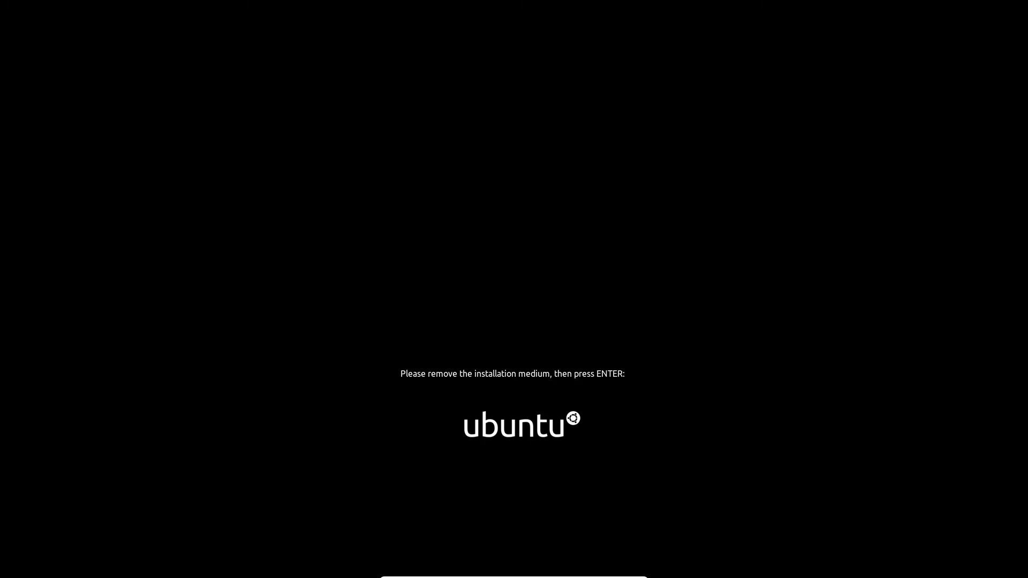
pyautogui.press('Control_R+f')
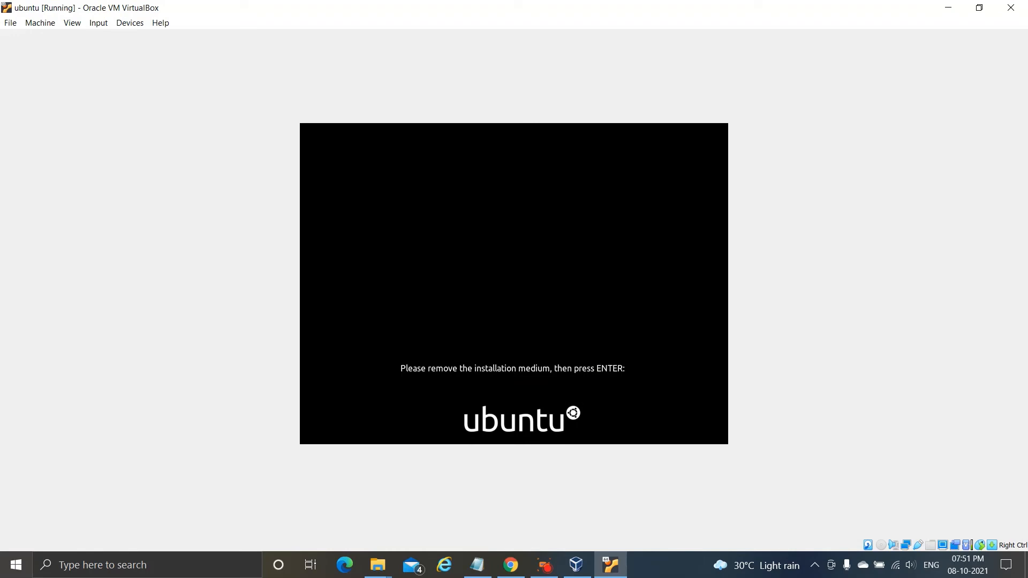
# Continue the reboot from the installation medium removal prompt and dismiss the mouse pointer integration notice
pyautogui.press('Return')
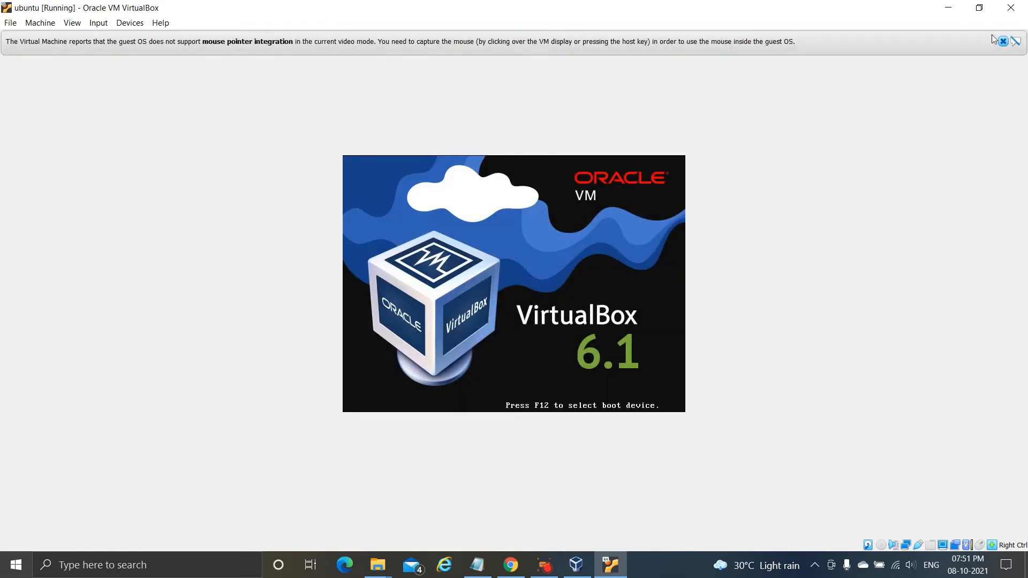
pyautogui.click(1003, 41)
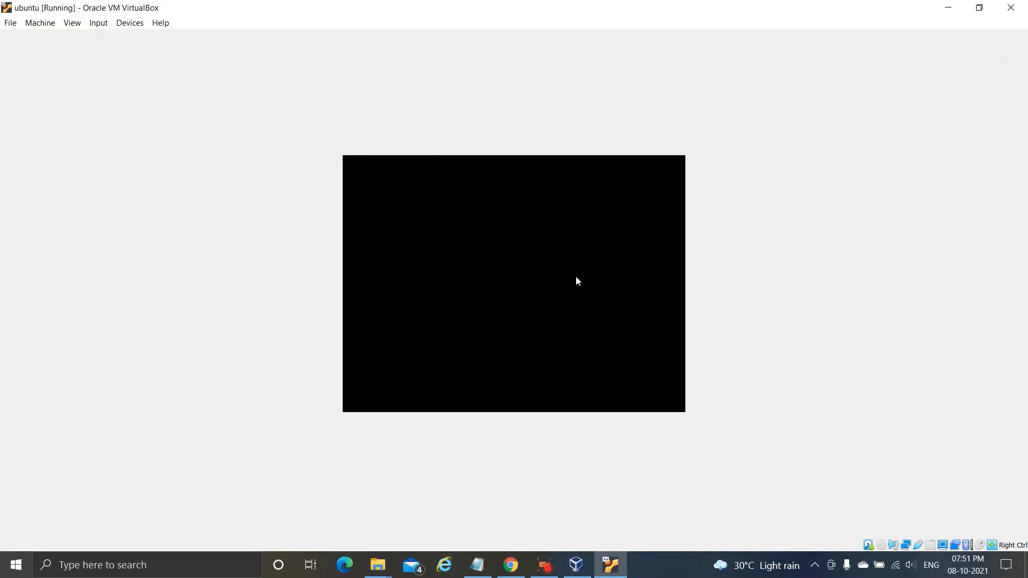